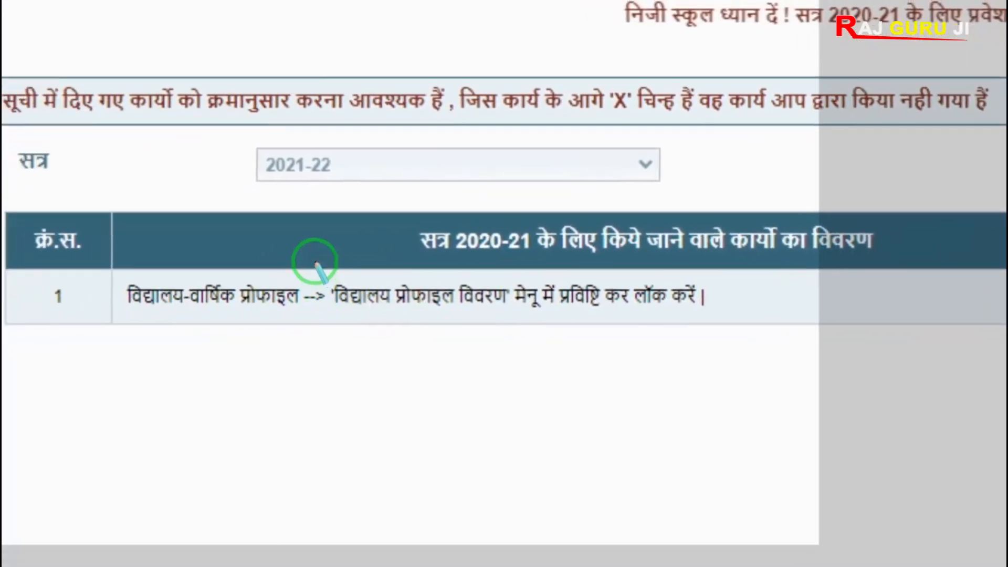
Review the required school profile task and its completion status in the 2021-22 session task list
left_click_drag(194, 265, 447, 347)
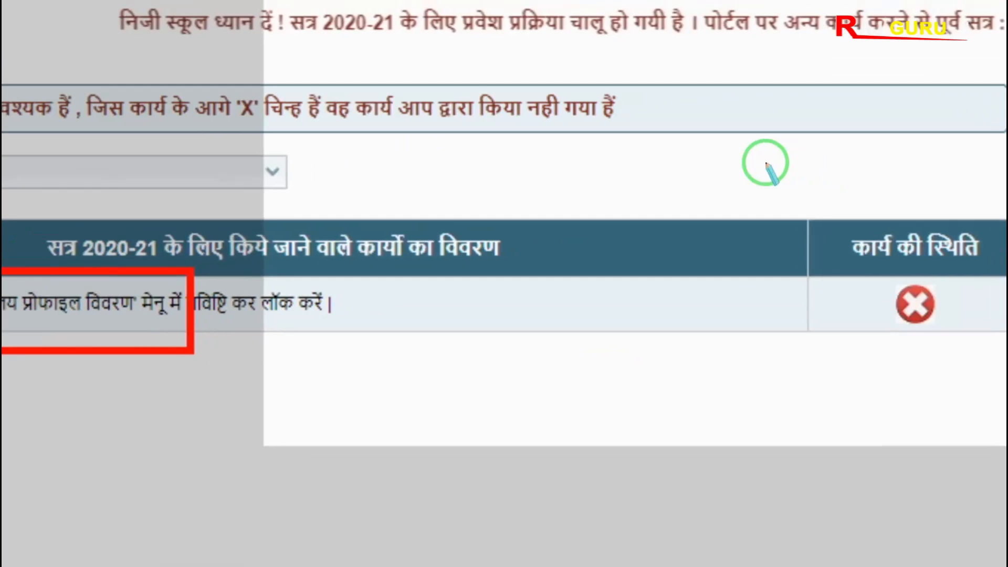
left_click_drag(641, 152, 788, 394)
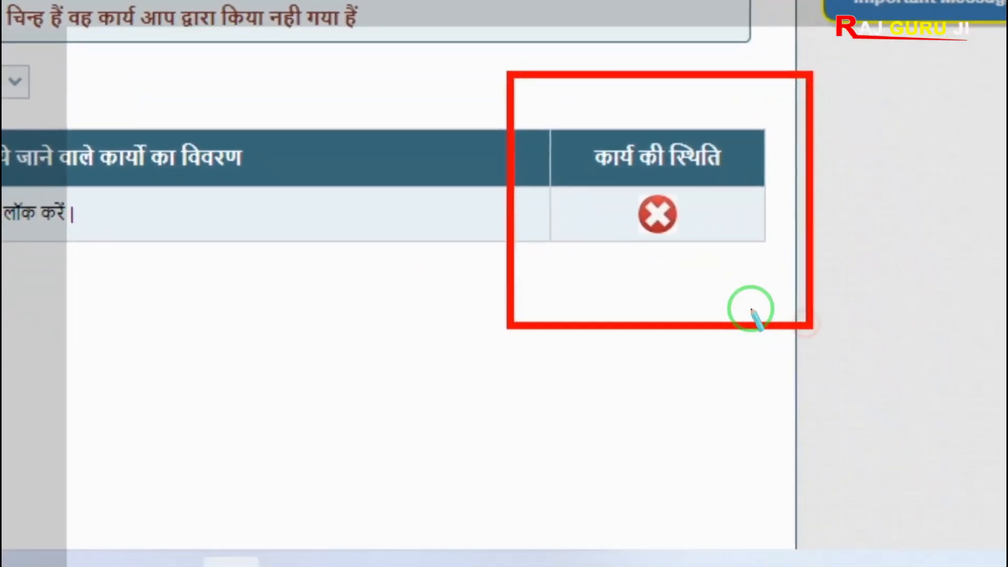
left_click_drag(633, 186, 636, 219)
left_click_drag(537, 266, 693, 351)
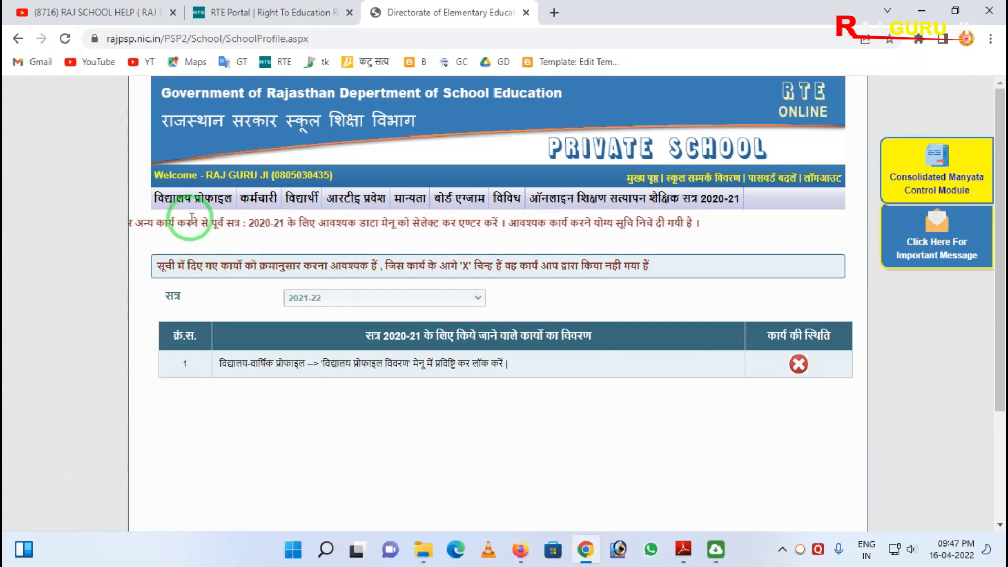
Open the school profile details form (विद्यालय प्रोफाइल विवरण 2021-22) and dismiss the translation prompt
mouse_move(187, 203)
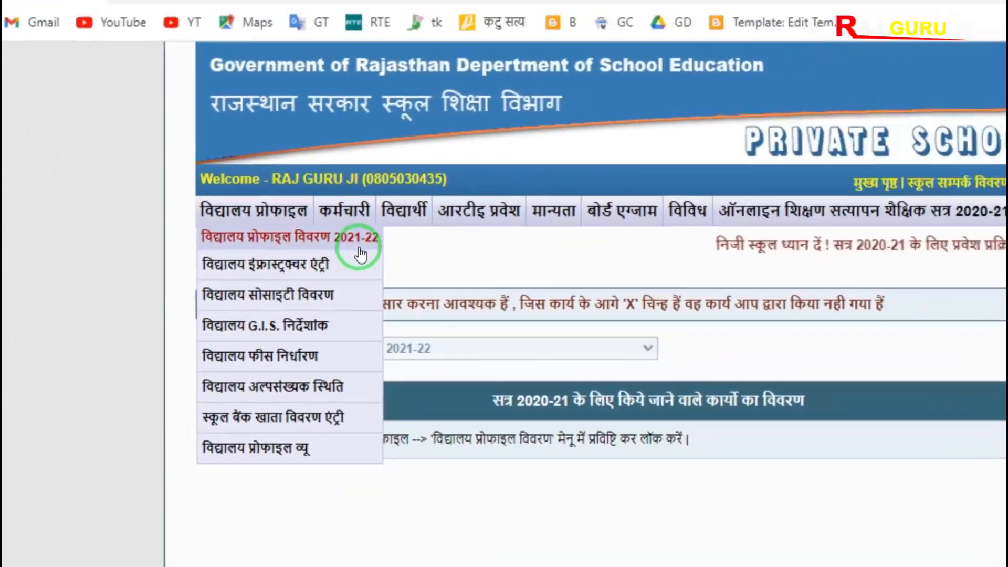
left_click(506, 291)
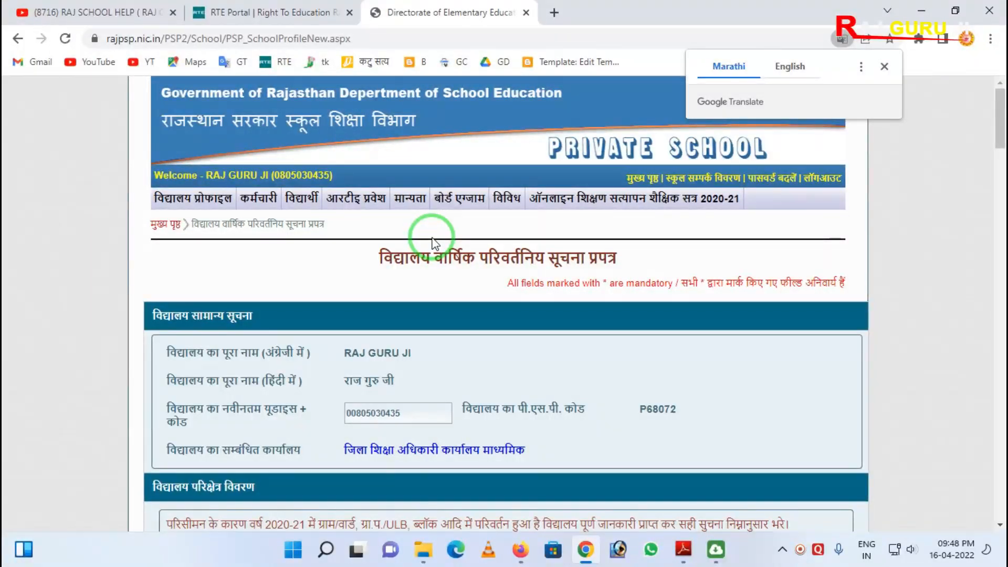
left_click(432, 243)
Examine the school's general information and area details, including the UDISE code, block, gram panchayat, ward and rural or urban status
scroll(453, 357, "down", 5)
scroll(453, 357, "up", 3)
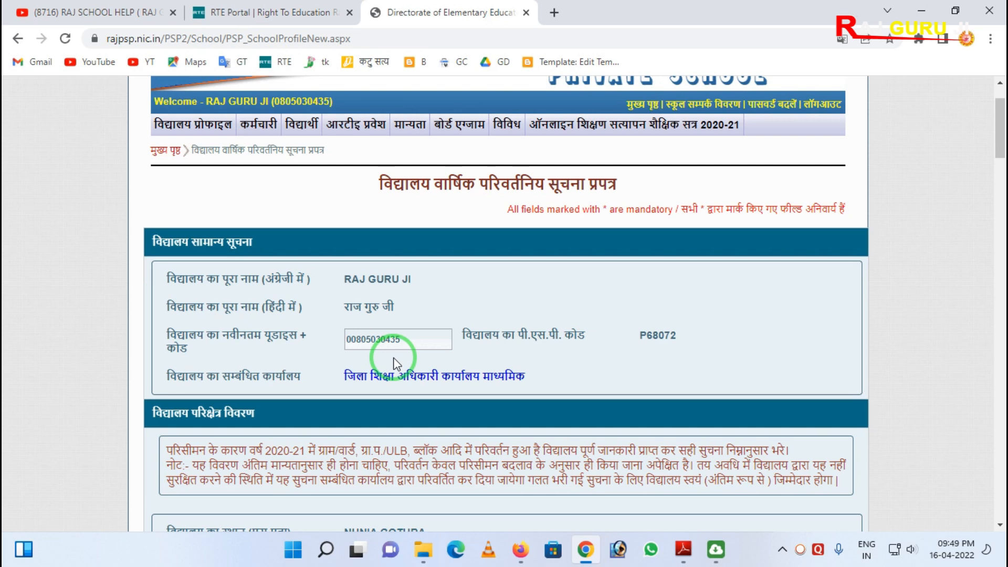
scroll(396, 353, "up", 1)
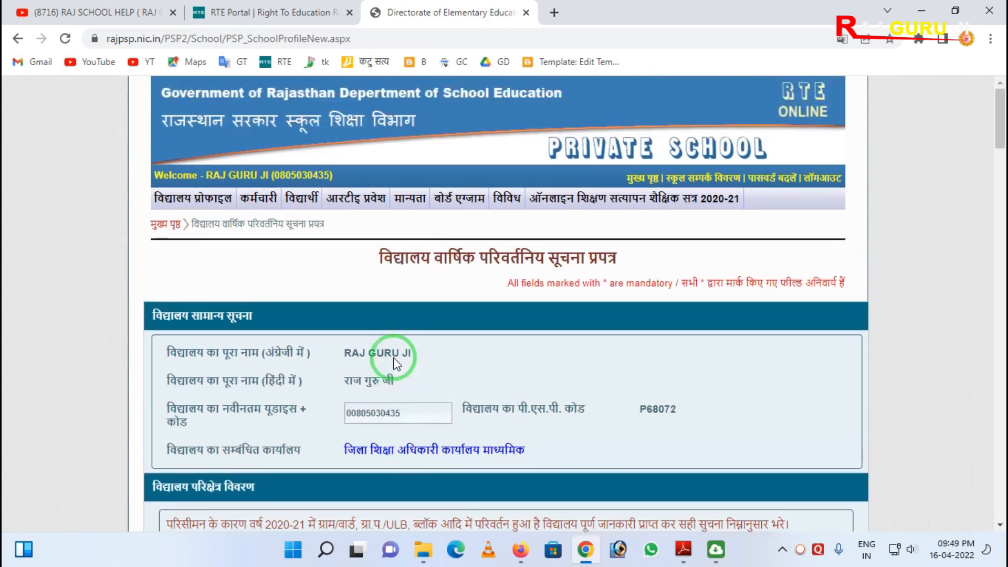
scroll(315, 336, "down", 3)
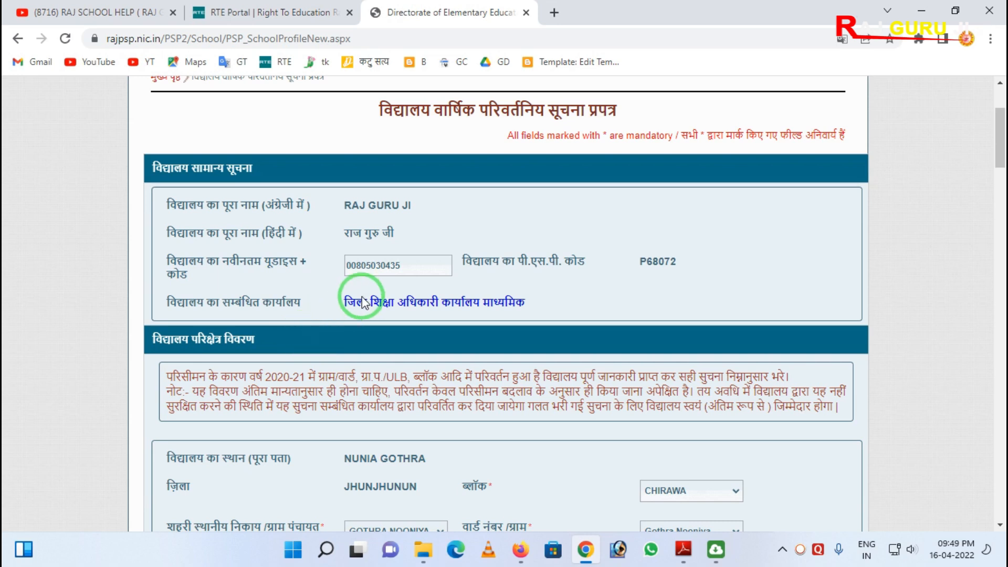
left_click_drag(319, 241, 444, 289)
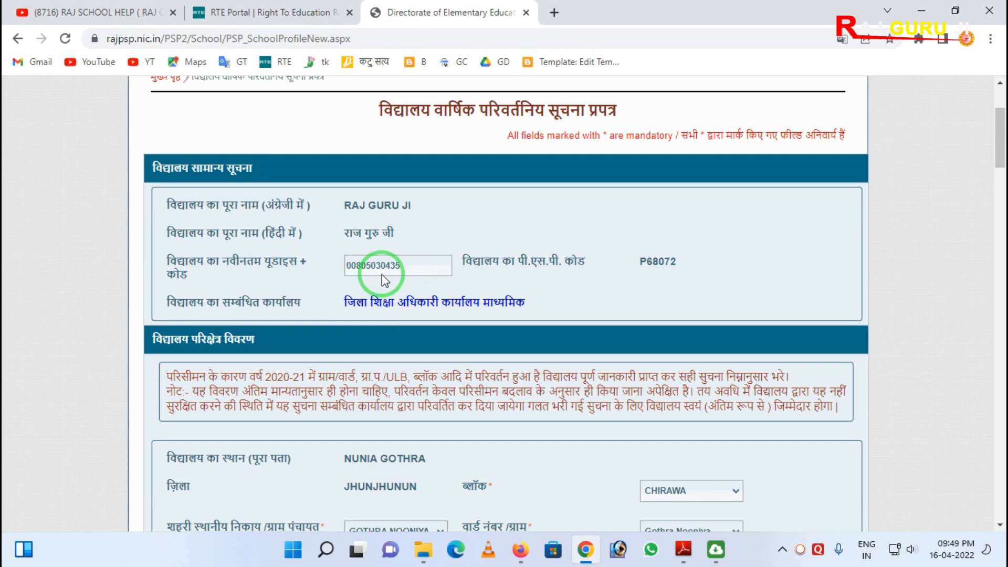
scroll(385, 280, "down", 3)
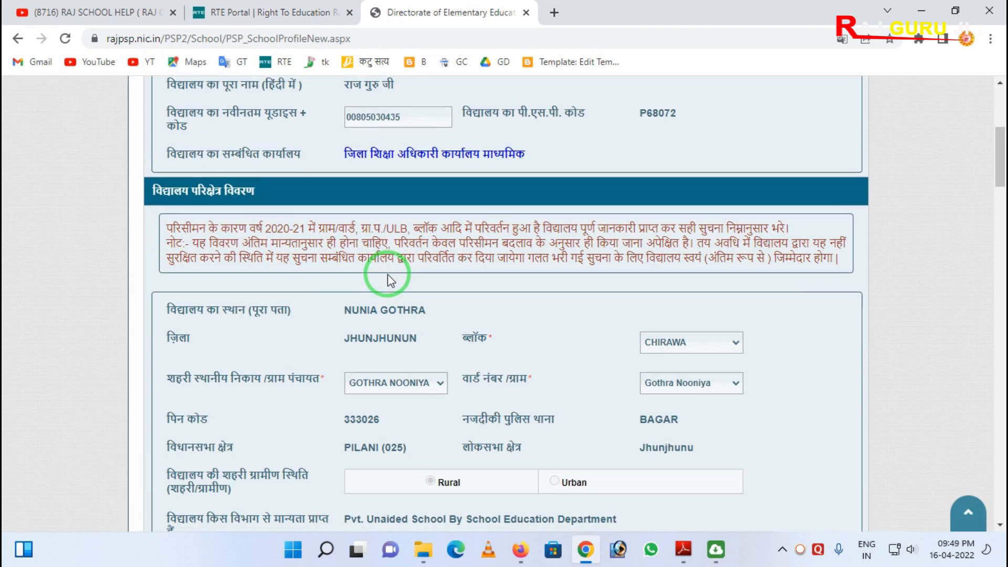
scroll(317, 269, "down", 3)
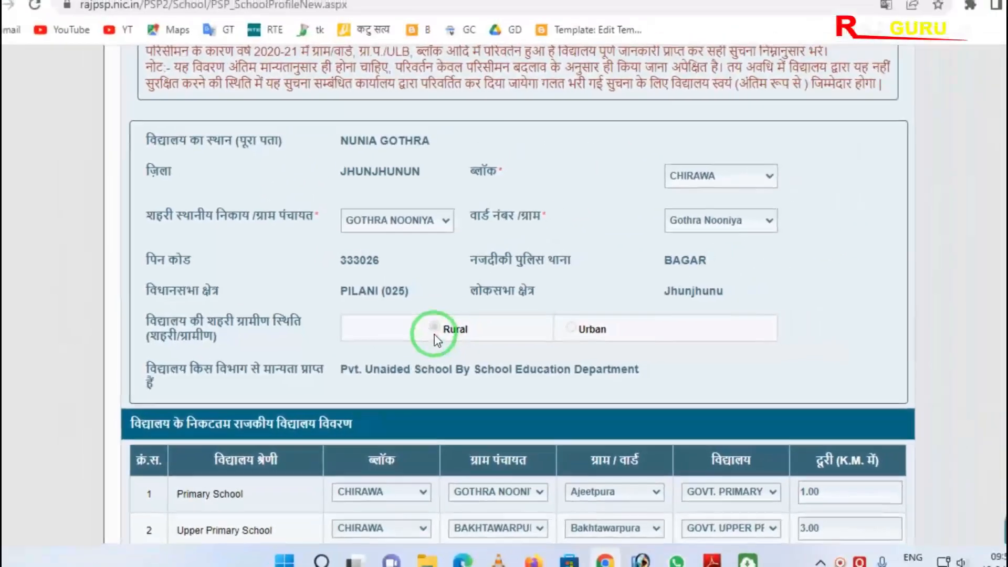
Examine the nearest government schools table, checking the school choices for Primary School and the distances in kilometres
scroll(401, 330, "down", 3)
scroll(367, 320, "down", 1)
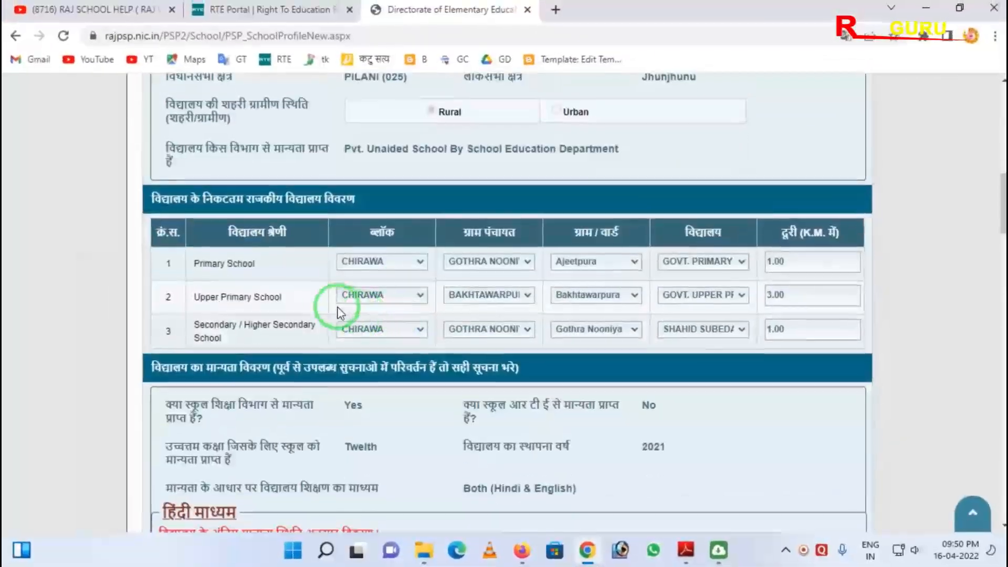
mouse_move(136, 185)
left_mouse_down()
mouse_move(226, 312)
mouse_move(737, 377)
left_mouse_up()
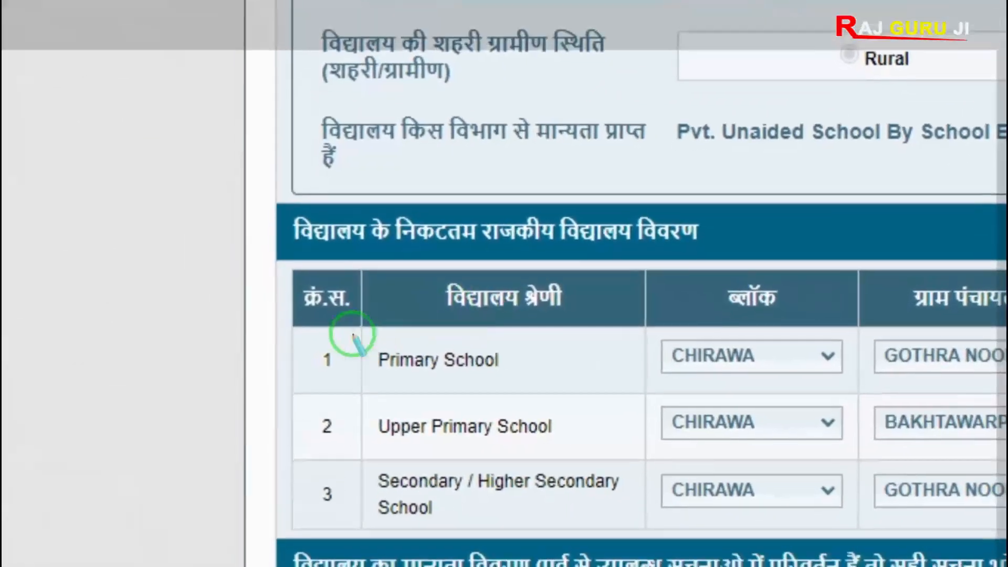
mouse_move(326, 342)
left_mouse_down()
mouse_move(358, 420)
mouse_move(448, 506)
left_mouse_up()
left_click_drag(466, 404, 645, 436)
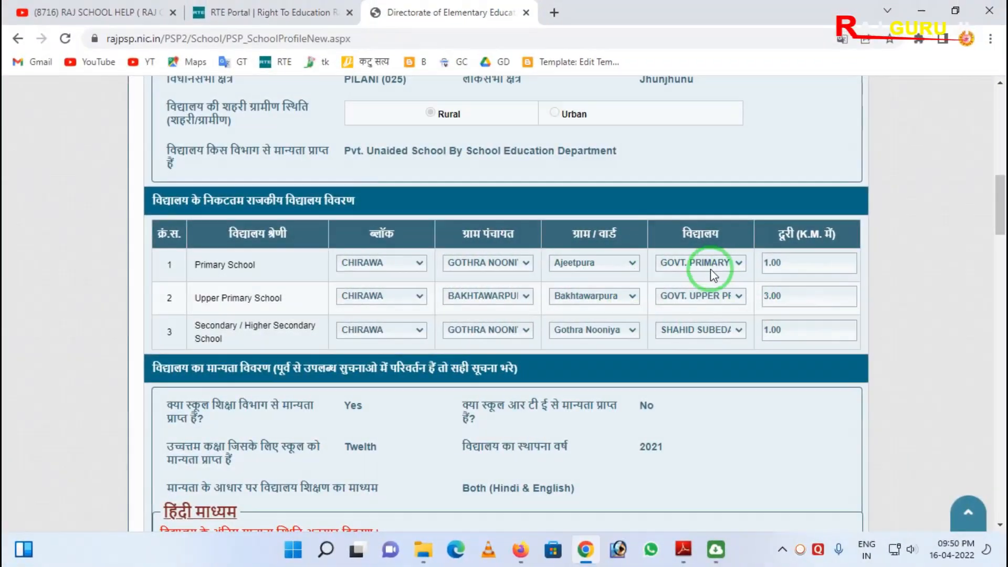
left_click(728, 265)
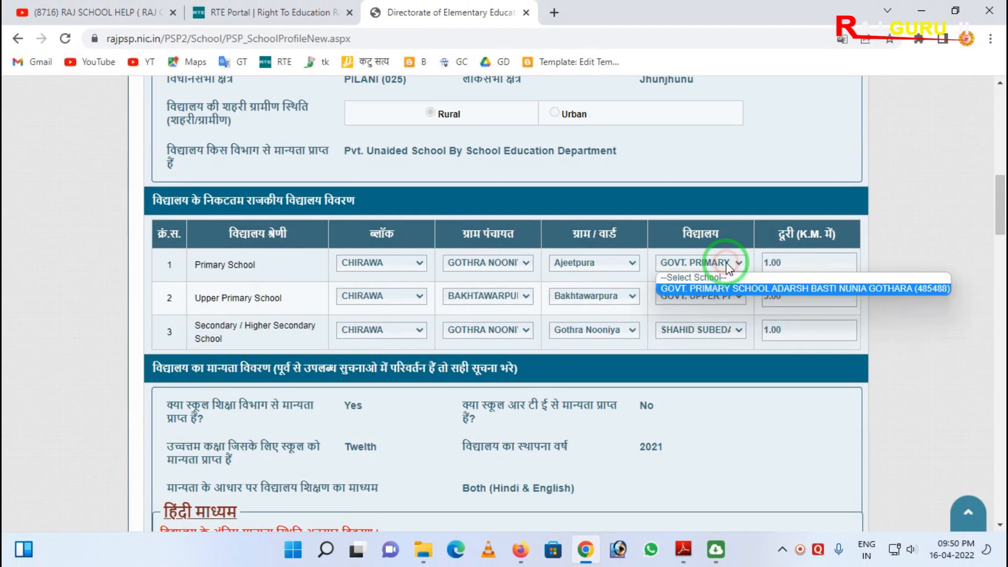
left_click(705, 223)
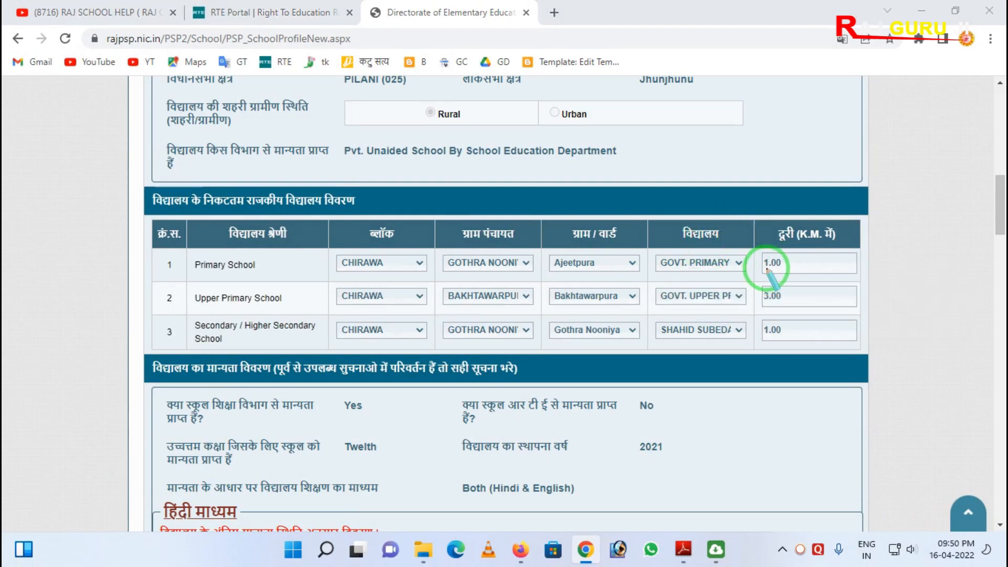
mouse_move(748, 225)
left_mouse_down()
mouse_move(814, 368)
mouse_move(856, 377)
left_mouse_up()
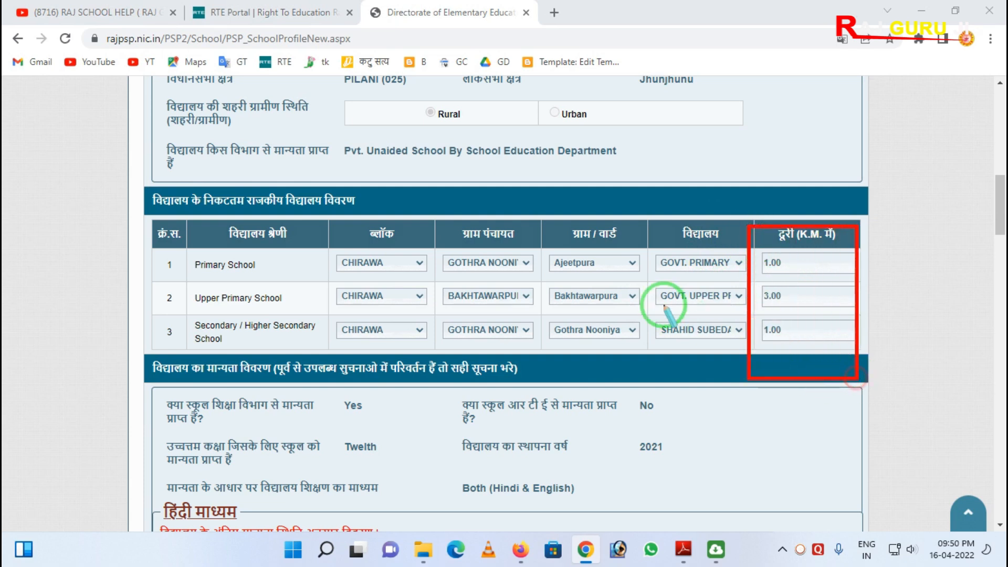
mouse_move(743, 237)
left_mouse_down()
mouse_move(774, 327)
mouse_move(846, 383)
left_mouse_up()
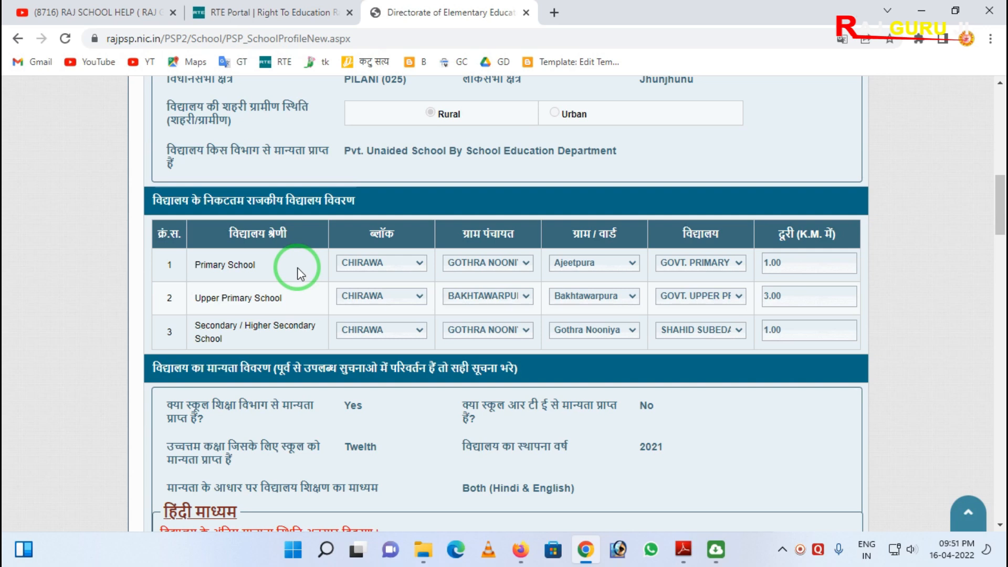
Examine the Hindi-medium recognition details, including school category, recognition number, affiliated board, board number and the board recognition date field
scroll(295, 268, "down", 5)
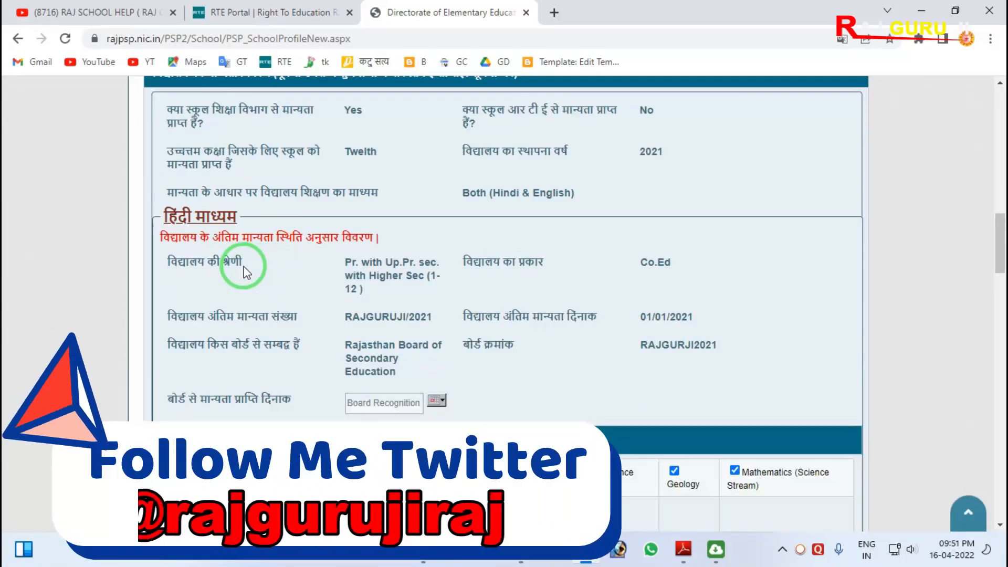
mouse_move(138, 193)
left_mouse_down()
mouse_move(139, 251)
mouse_move(498, 423)
left_mouse_up()
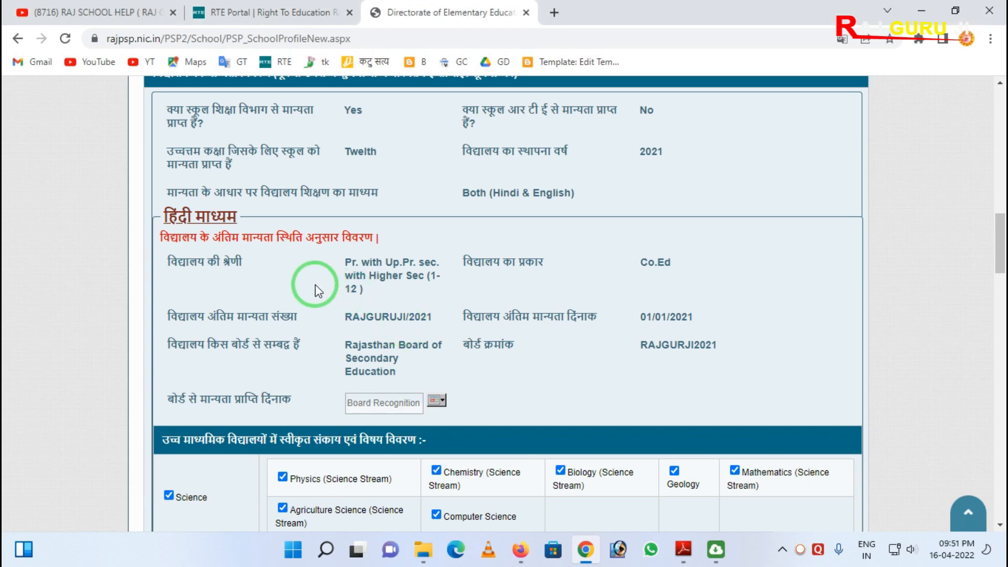
scroll(317, 291, "down", 1)
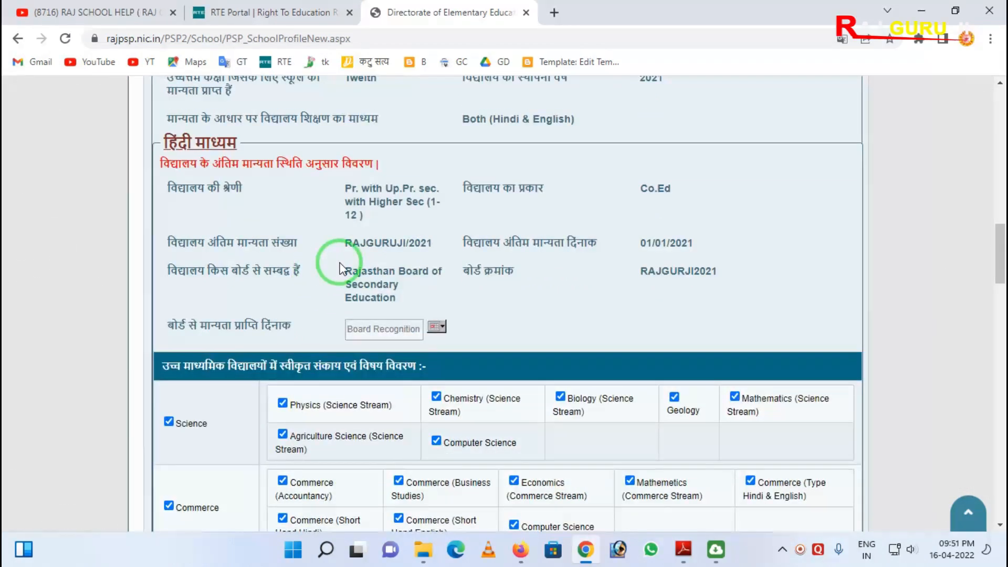
mouse_move(311, 176)
left_mouse_down()
mouse_move(636, 323)
mouse_move(743, 318)
left_mouse_up()
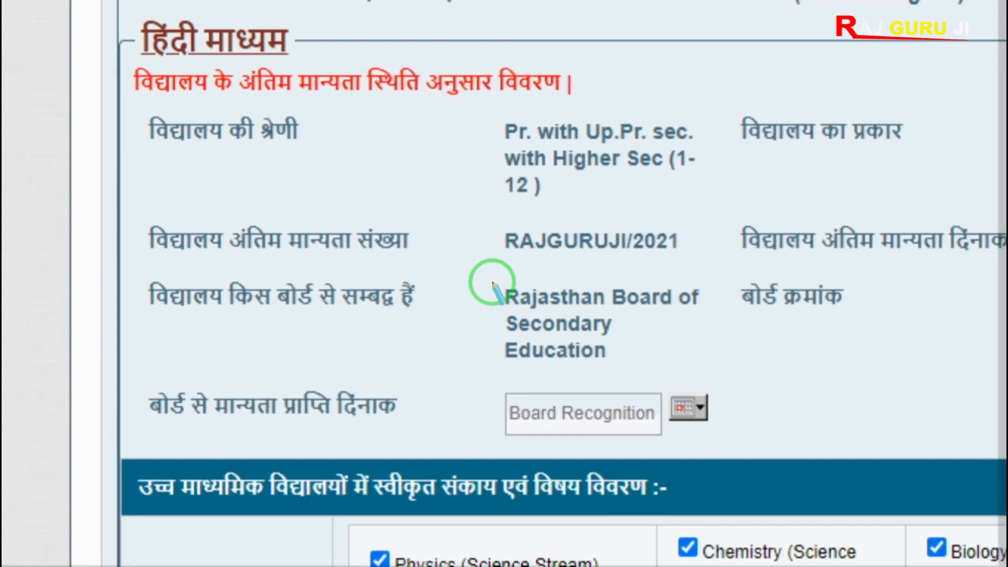
mouse_move(457, 249)
left_mouse_down()
mouse_move(512, 374)
mouse_move(722, 378)
left_mouse_up()
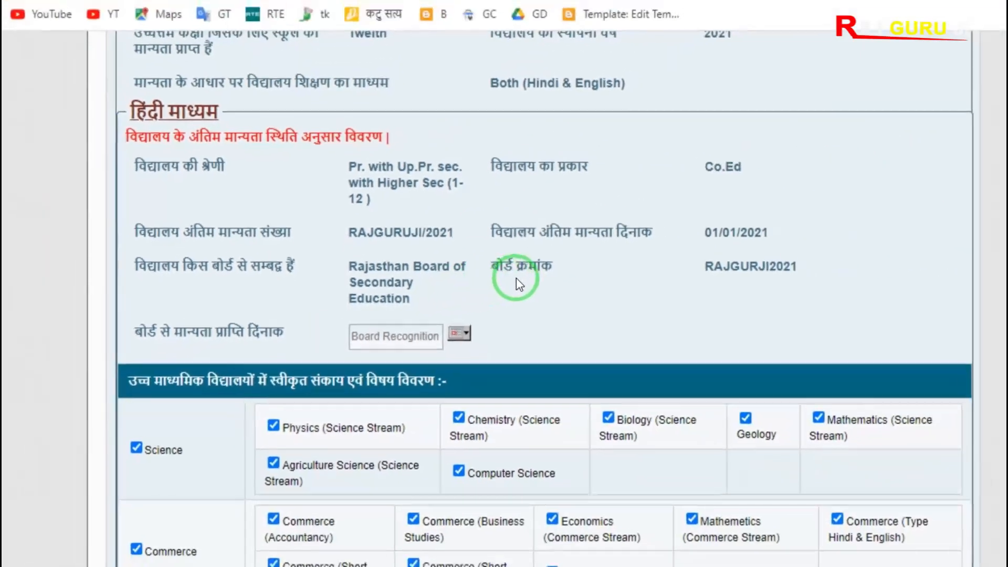
left_click_drag(674, 241, 839, 302)
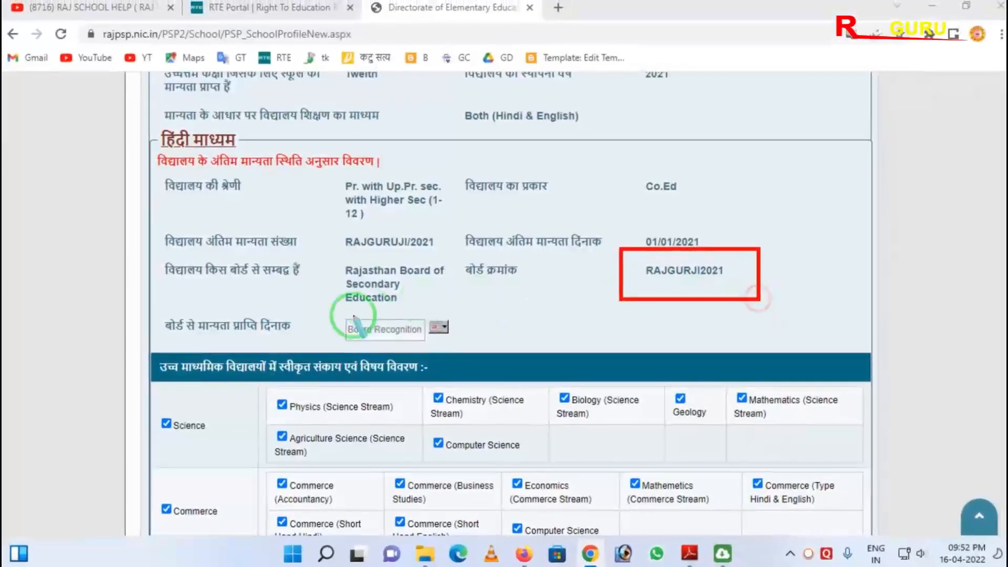
mouse_move(297, 298)
left_mouse_down()
mouse_move(466, 356)
mouse_move(462, 337)
left_mouse_up()
key("Escape")
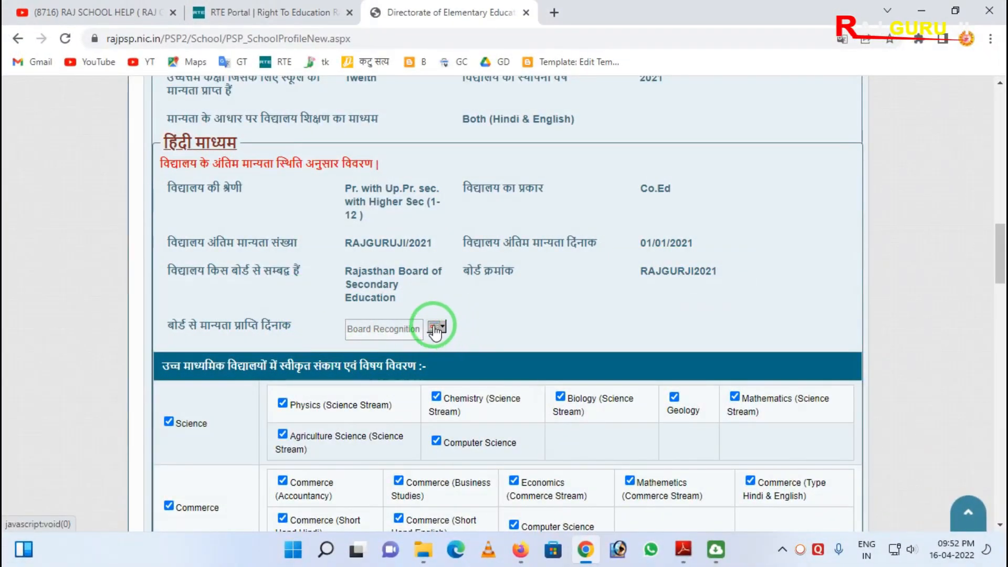
left_click(437, 326)
left_click(480, 325)
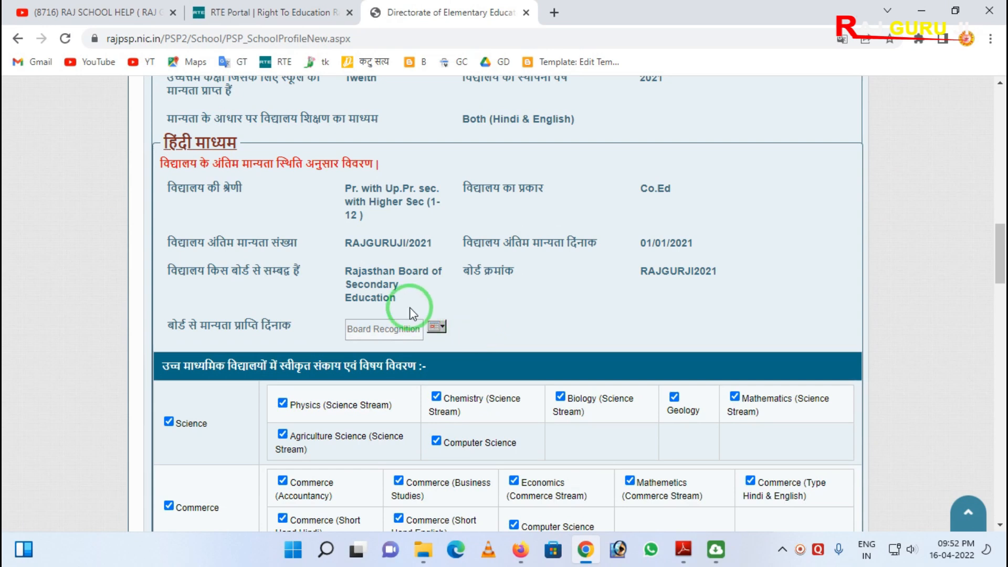
Examine the approved higher secondary streams and their subjects for Science, Commerce, Arts and Agriculture
scroll(270, 283, "down", 3)
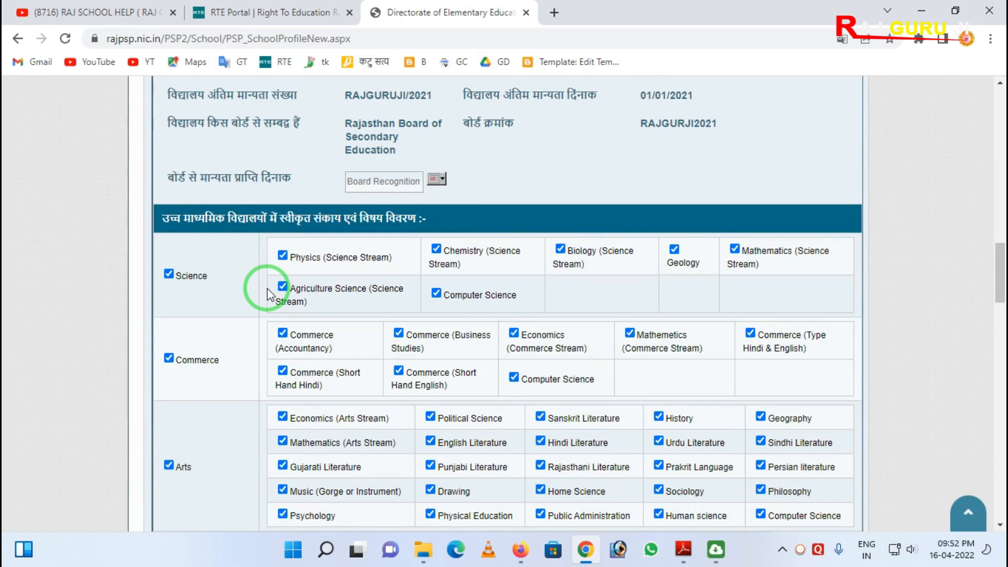
scroll(270, 294, "down", 1)
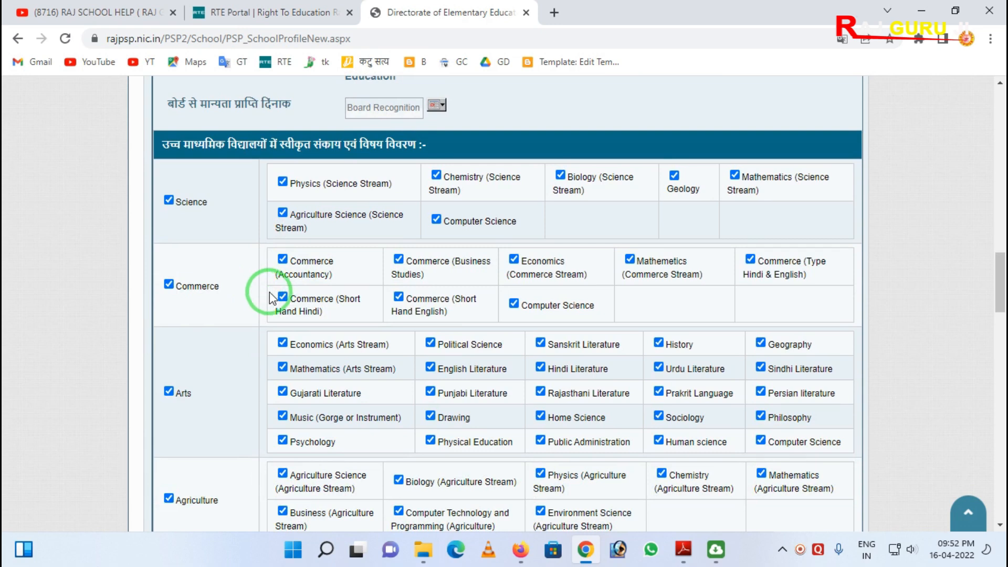
mouse_move(147, 181)
left_mouse_down()
mouse_move(168, 214)
mouse_move(211, 224)
left_mouse_up()
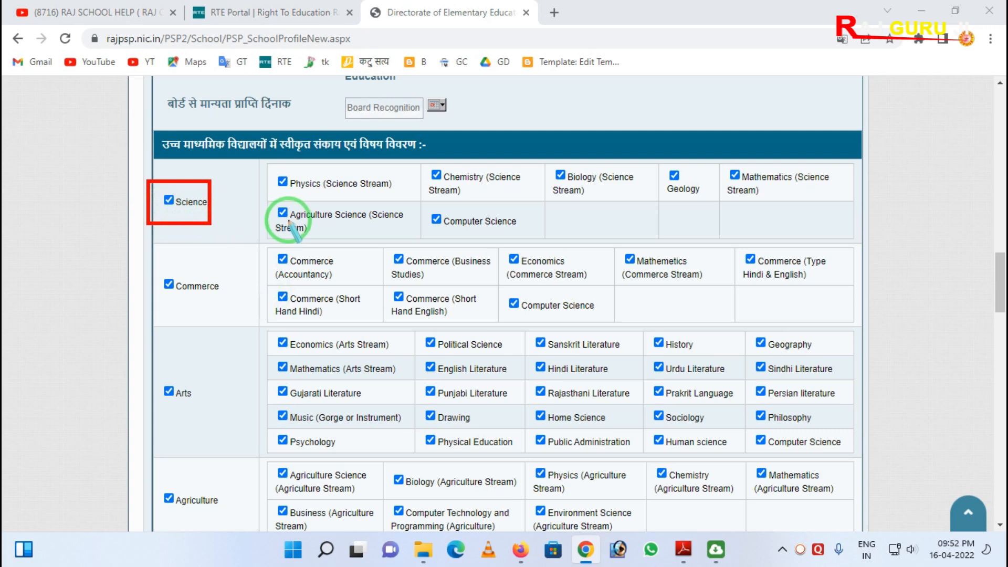
mouse_move(255, 155)
left_mouse_down()
mouse_move(344, 256)
mouse_move(706, 247)
left_mouse_up()
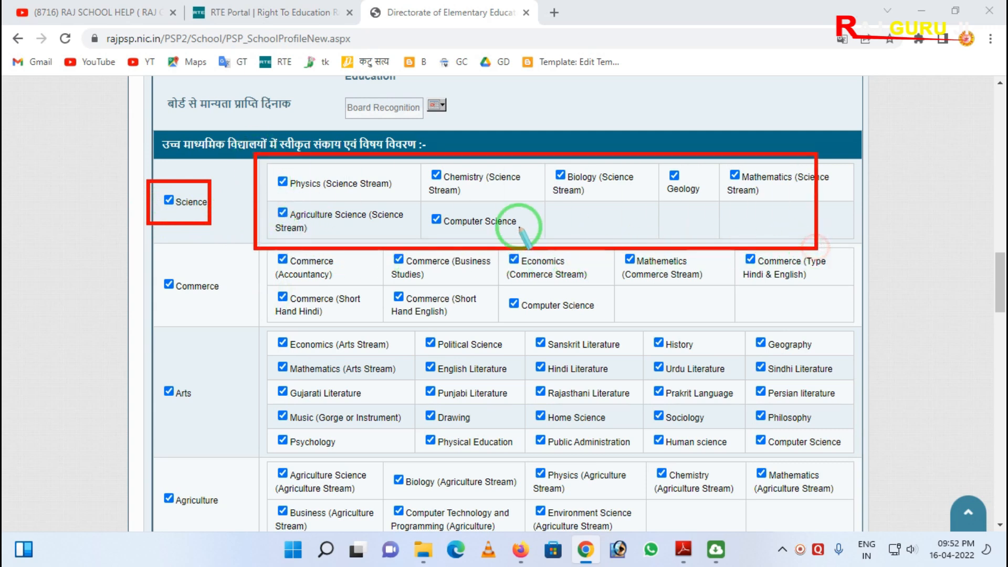
key("Escape")
mouse_move(148, 177)
left_mouse_down()
mouse_move(173, 224)
mouse_move(220, 226)
left_mouse_up()
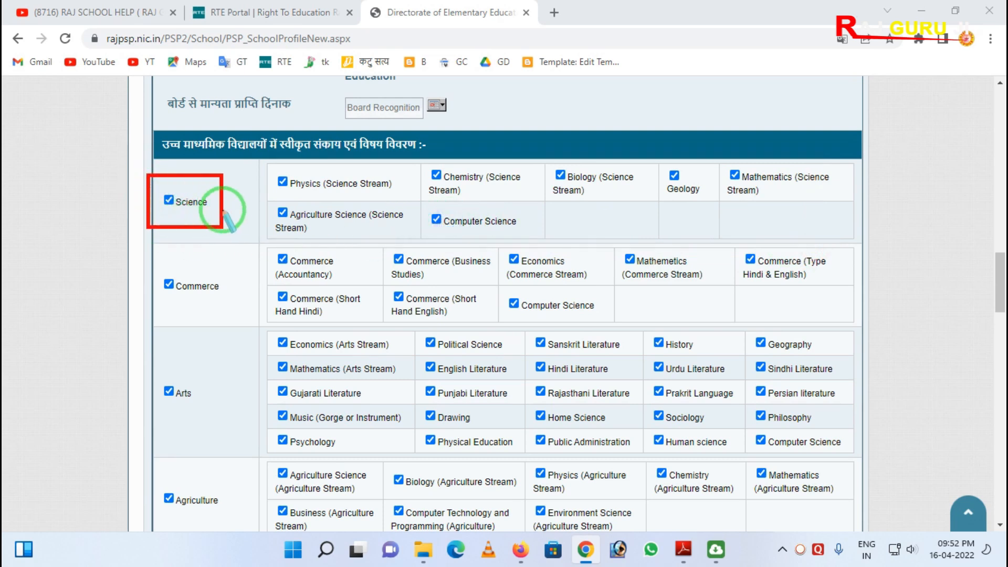
mouse_move(258, 157)
left_mouse_down()
mouse_move(333, 234)
mouse_move(835, 245)
left_mouse_up()
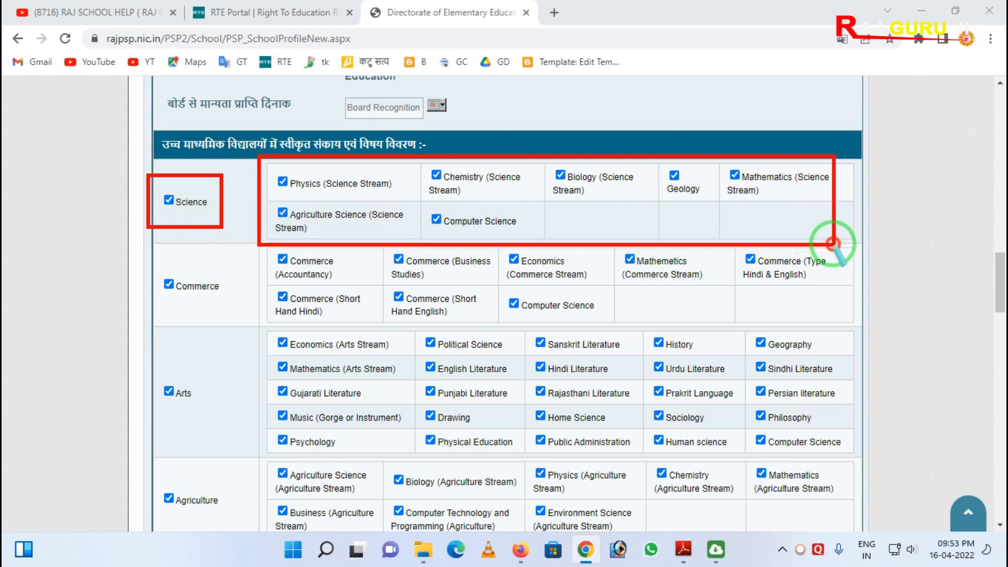
key("e")
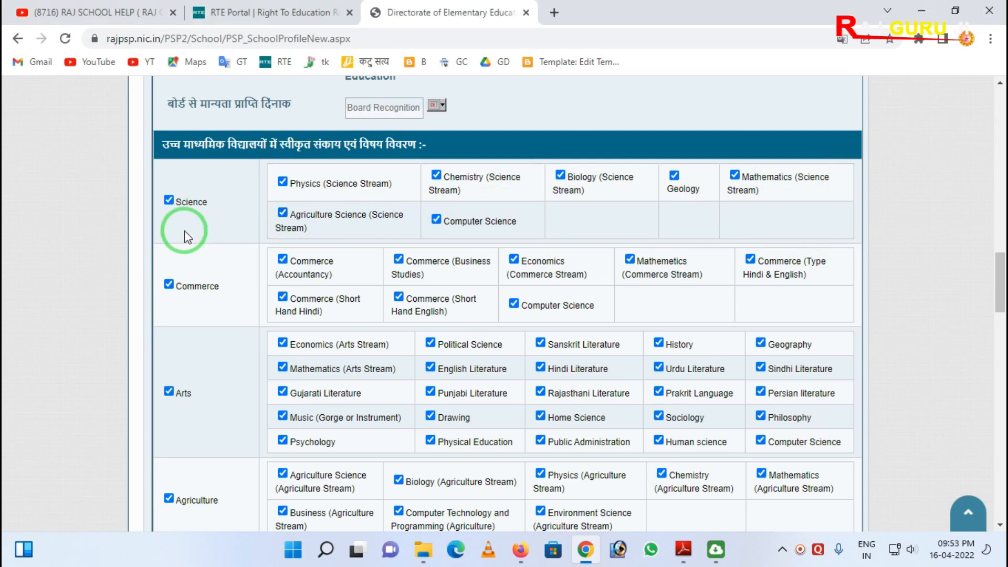
scroll(359, 312, "down", 3)
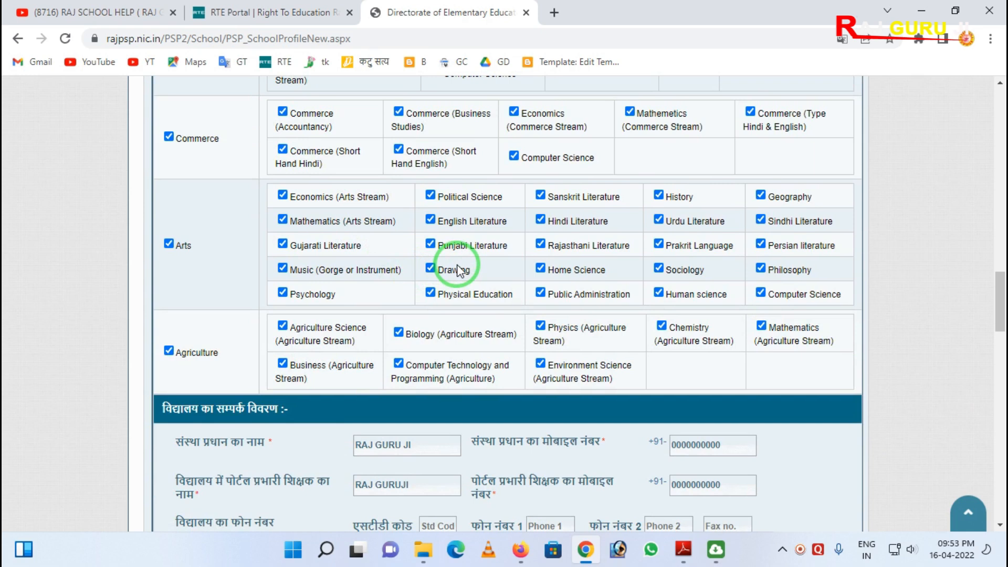
scroll(225, 252, "up", 2)
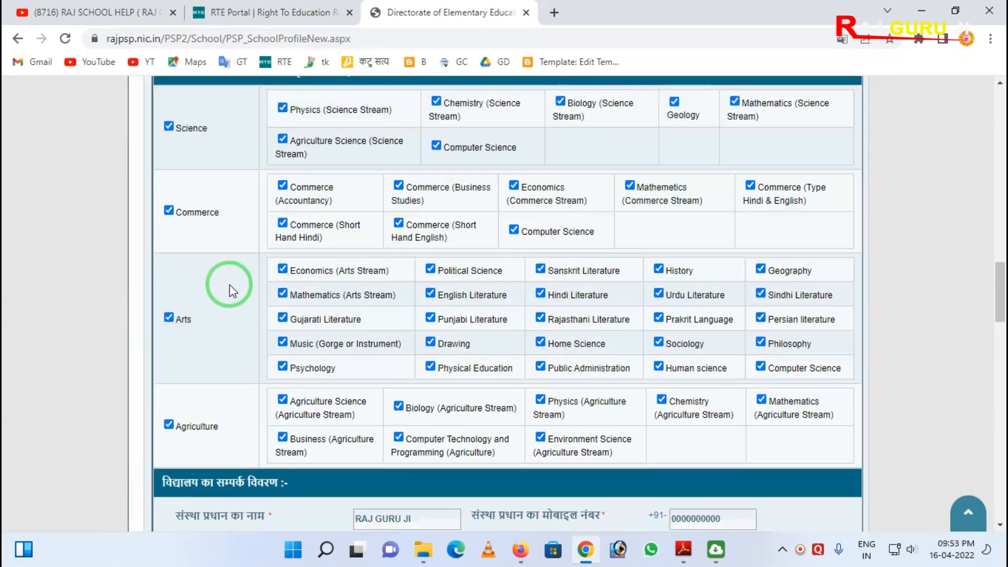
Replace the head of institution's name in the Hindi-medium contact details with the placeholder DDDDDDDDDDDDDDD
scroll(231, 298, "up", 2)
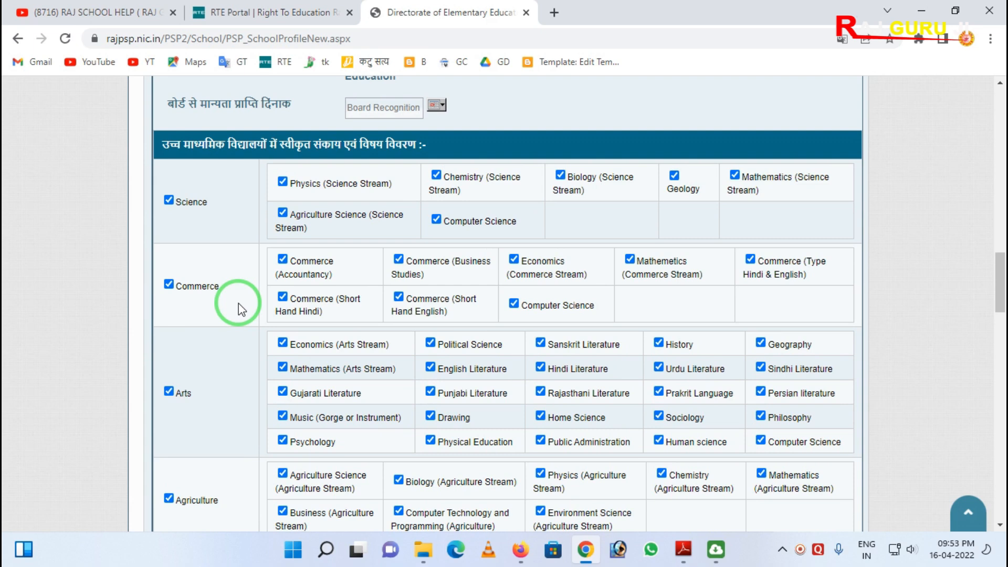
scroll(239, 307, "down", 4)
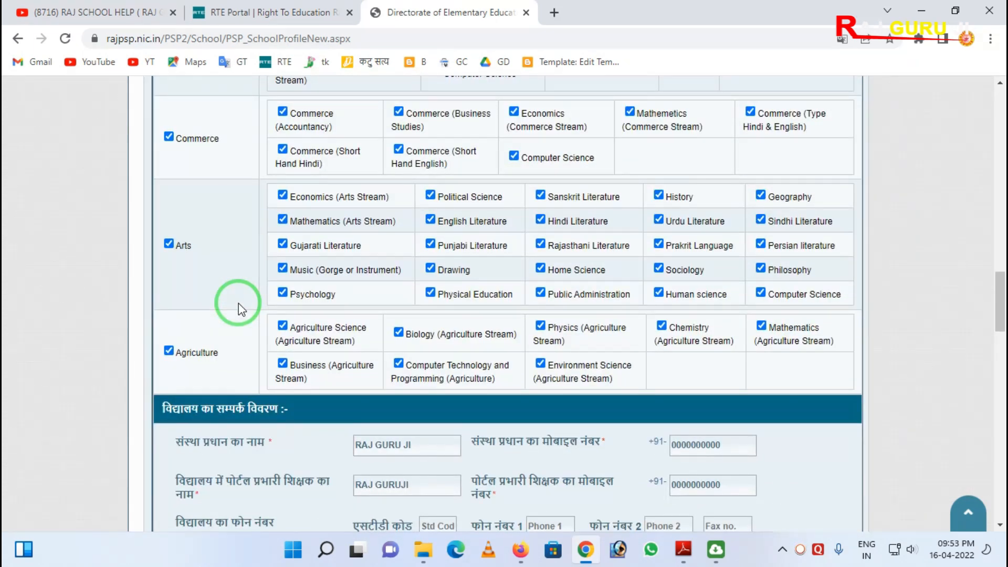
scroll(239, 307, "down", 3)
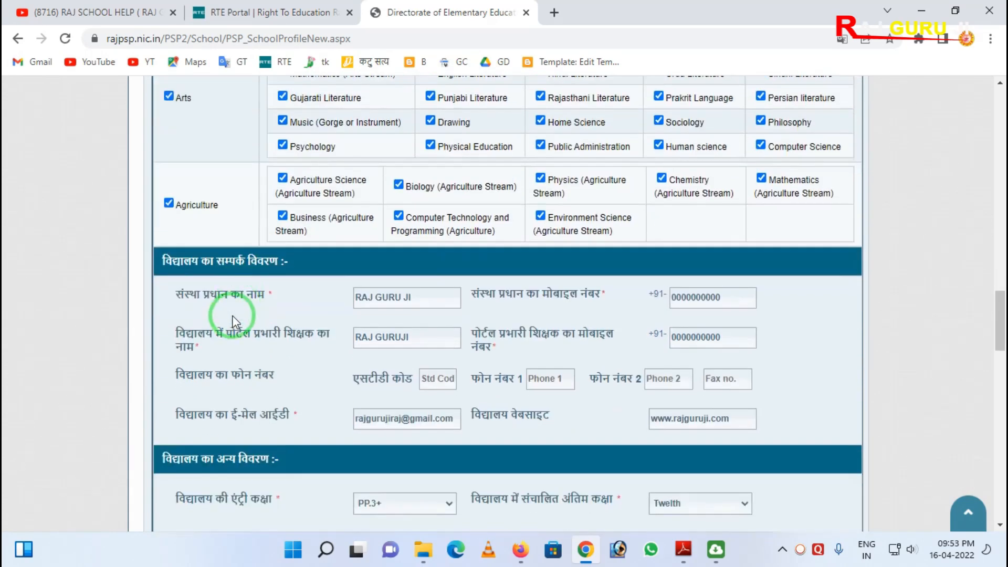
scroll(243, 301, "down", 1)
mouse_move(139, 177)
left_mouse_down()
mouse_move(461, 345)
mouse_move(881, 377)
left_mouse_up()
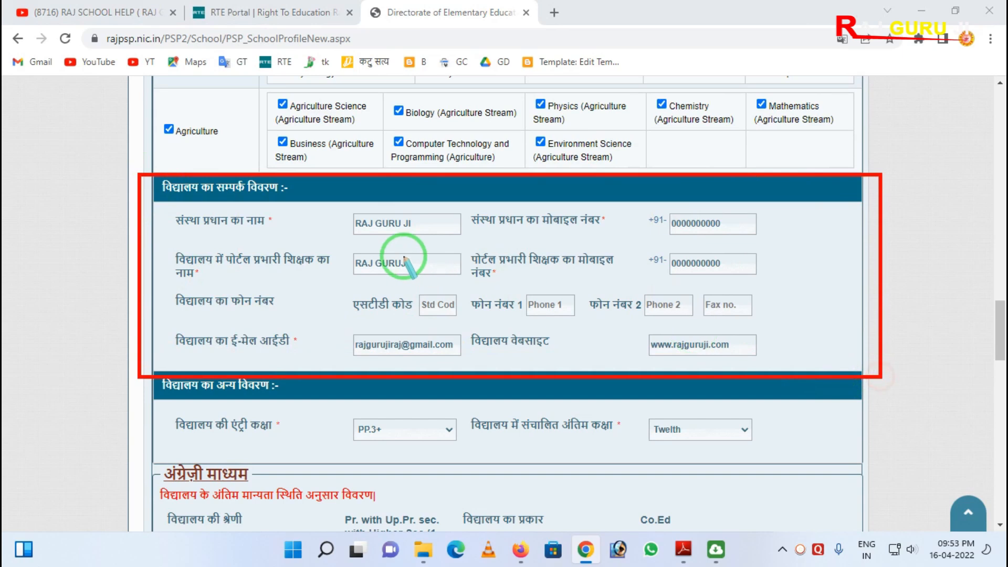
mouse_move(156, 200)
left_mouse_down()
mouse_move(288, 251)
mouse_move(486, 251)
left_mouse_up()
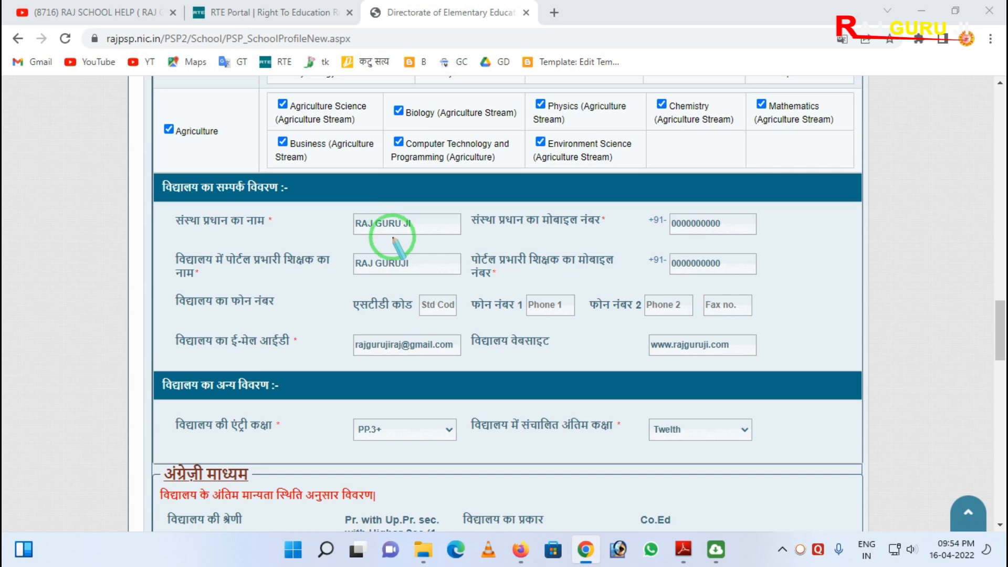
left_click_drag(419, 231, 322, 215)
type("DDDDDDDDDDDDDDD")
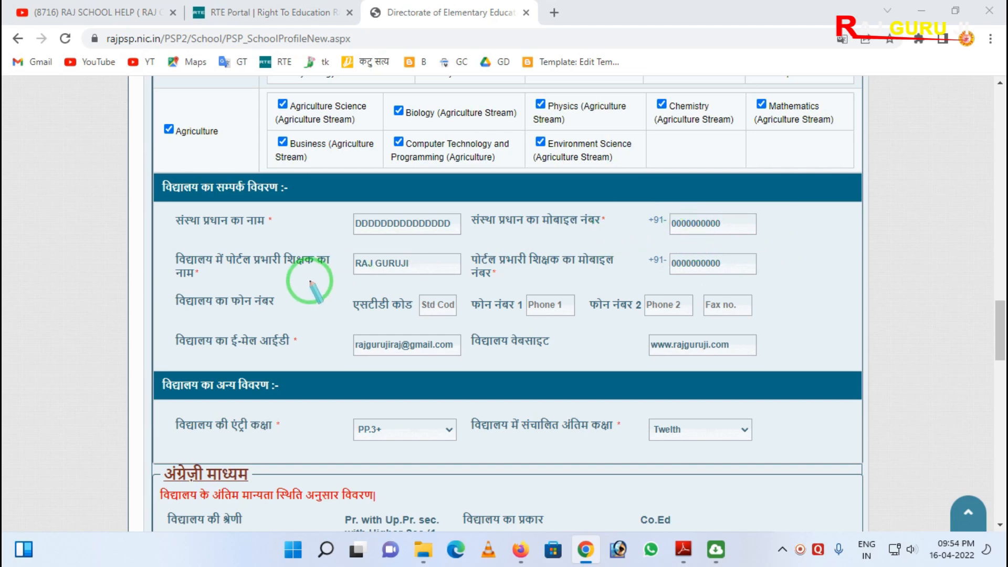
Examine the portal in-charge teacher's name and mobile number, the school's e-mail ID and the website field
mouse_move(145, 244)
left_mouse_down()
mouse_move(231, 291)
mouse_move(363, 286)
left_mouse_up()
left_click_drag(642, 243, 752, 290)
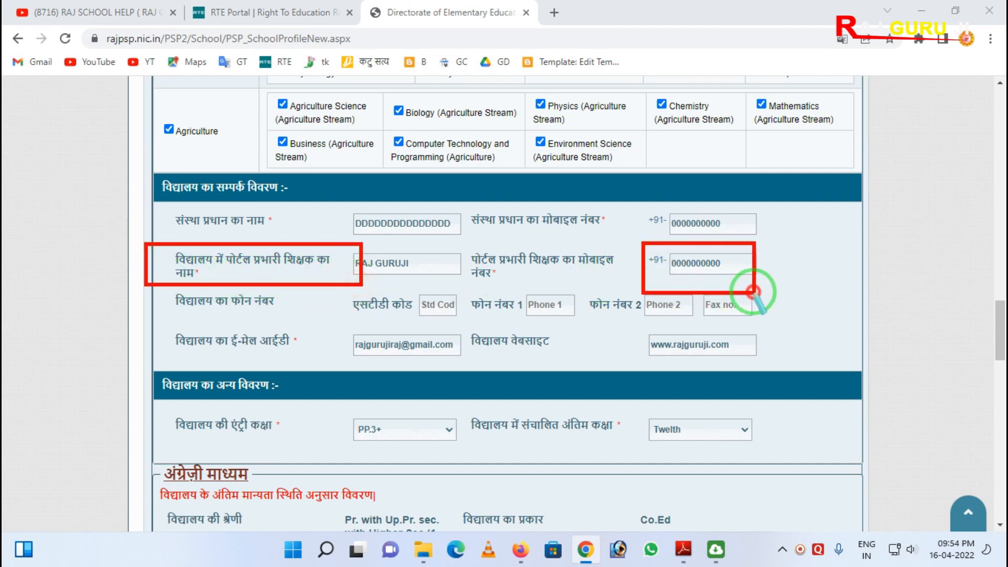
mouse_move(338, 321)
left_mouse_down()
mouse_move(387, 351)
mouse_move(468, 376)
left_mouse_up()
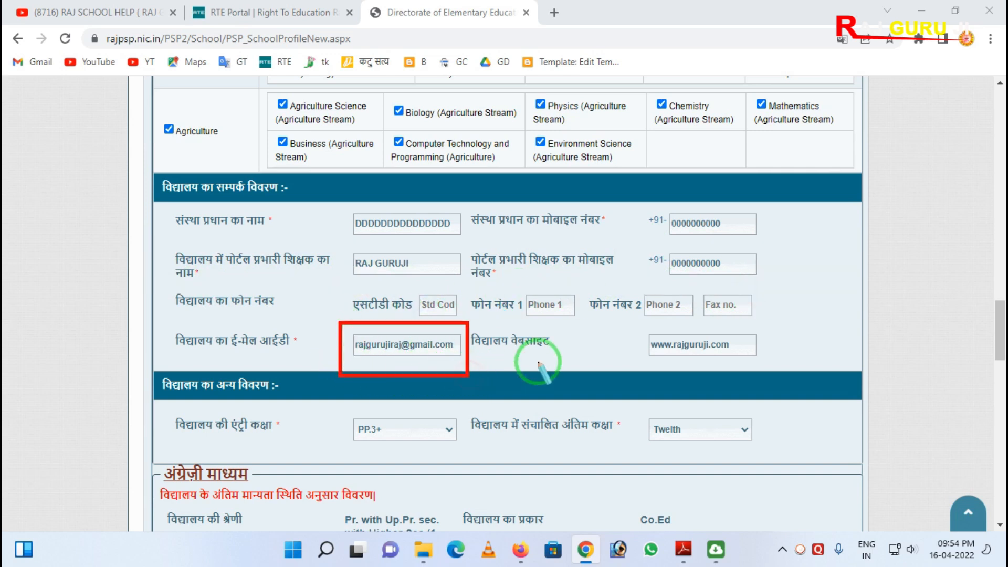
mouse_move(630, 315)
left_mouse_down()
mouse_move(650, 339)
mouse_move(756, 374)
left_mouse_up()
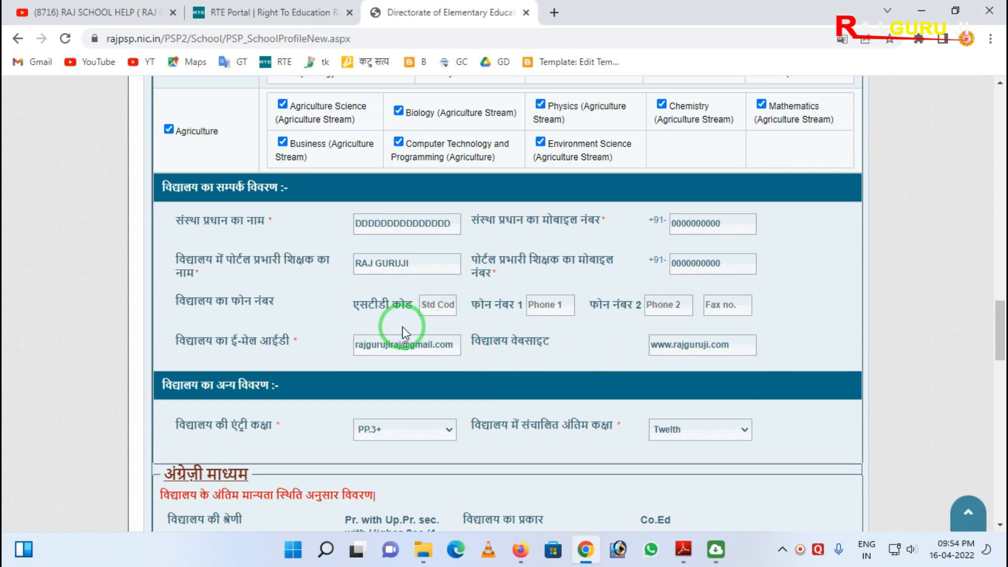
Examine the class options offered for the Hindi-medium entry class and the last class operated
scroll(399, 331, "down", 1)
scroll(368, 331, "down", 1)
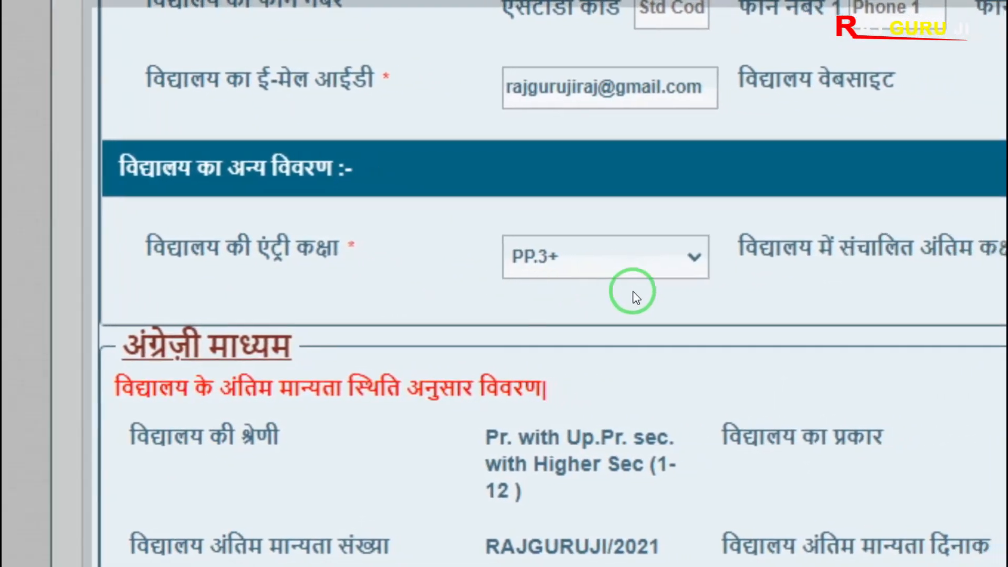
left_click(694, 258)
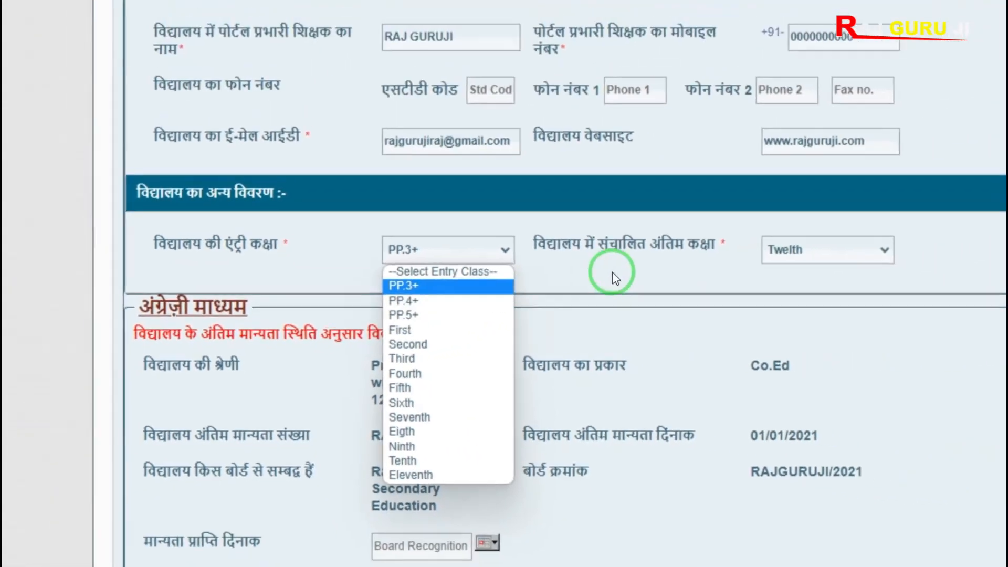
left_click(793, 179)
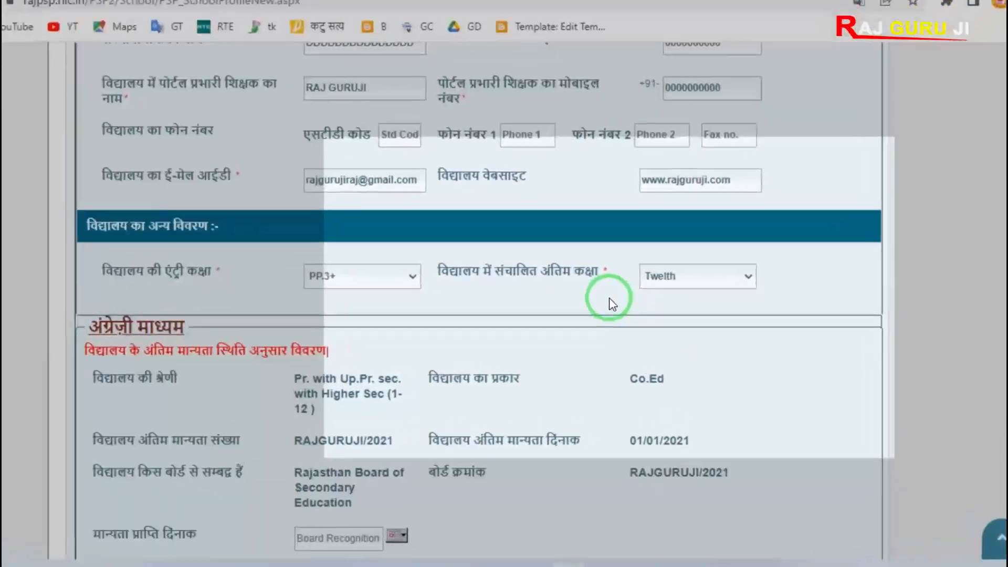
left_click(651, 277)
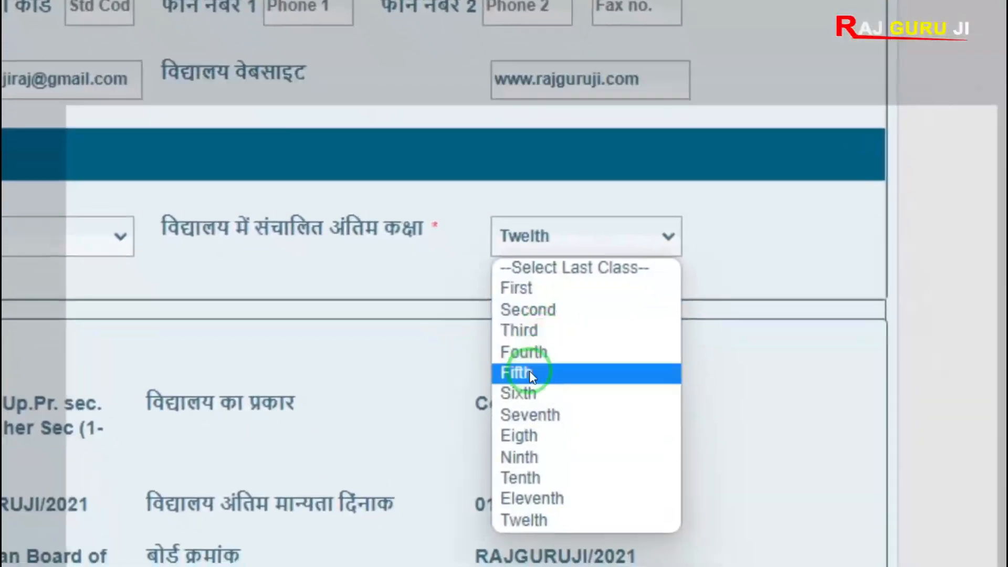
left_click(417, 281)
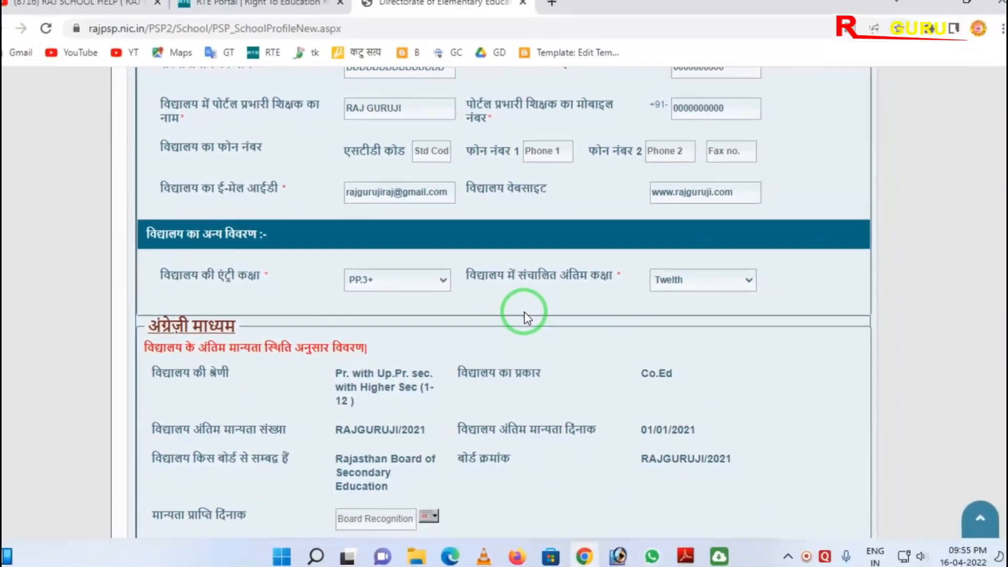
Examine the English-medium section's recognition details, approved higher secondary streams and subjects, and school contact details
scroll(446, 313, "down", 2)
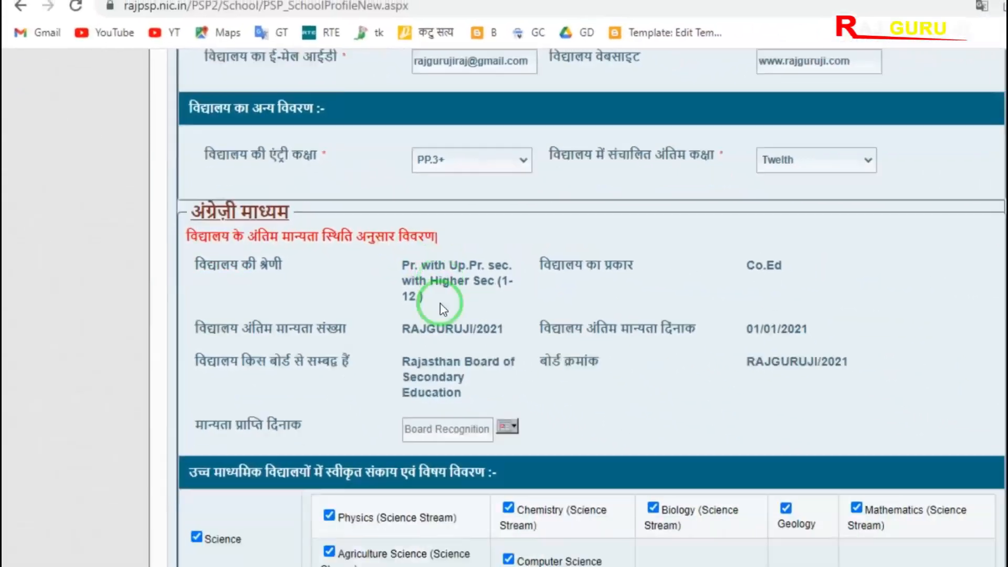
scroll(893, 442, "down", 1)
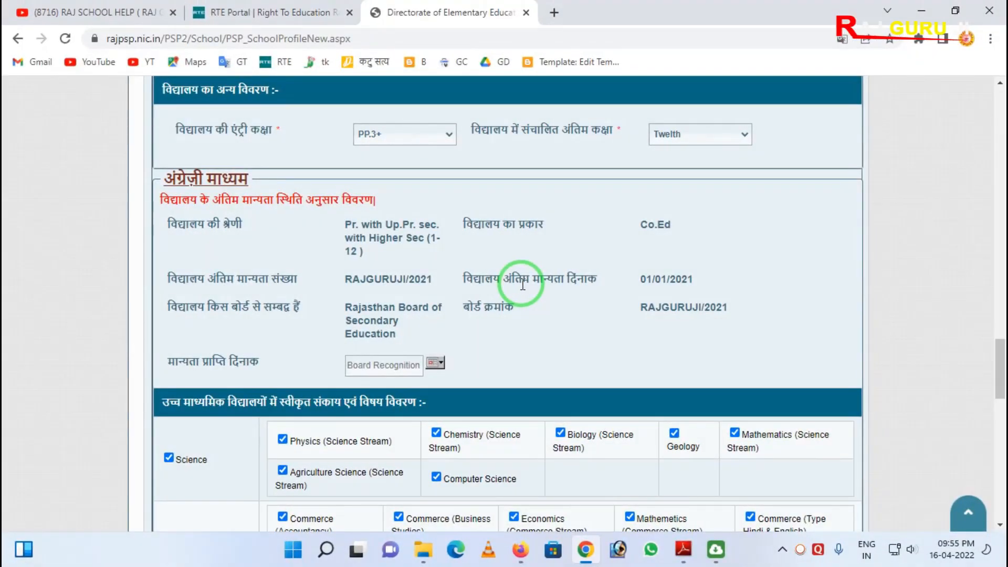
scroll(522, 286, "down", 4)
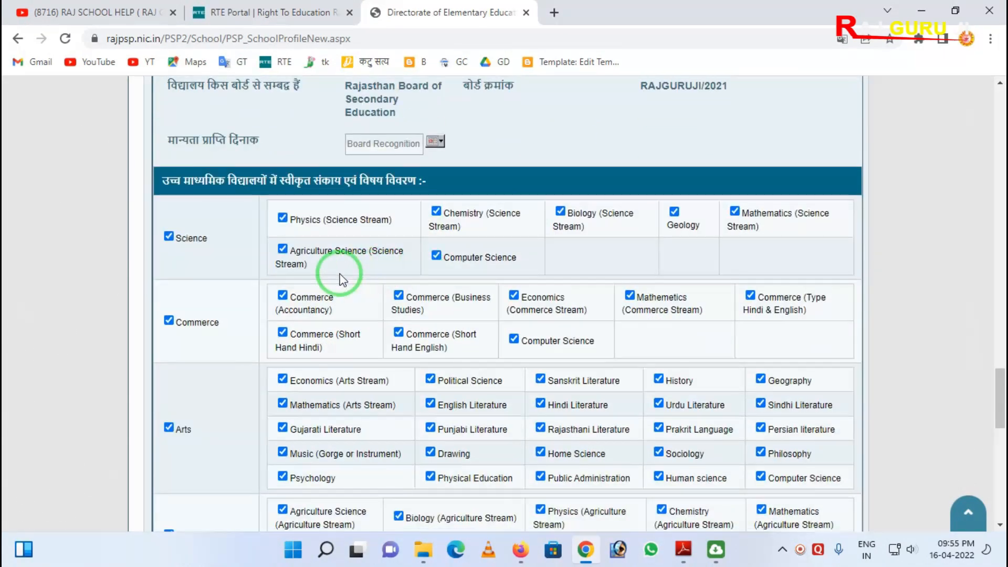
scroll(342, 280, "down", 3)
scroll(342, 279, "up", 1)
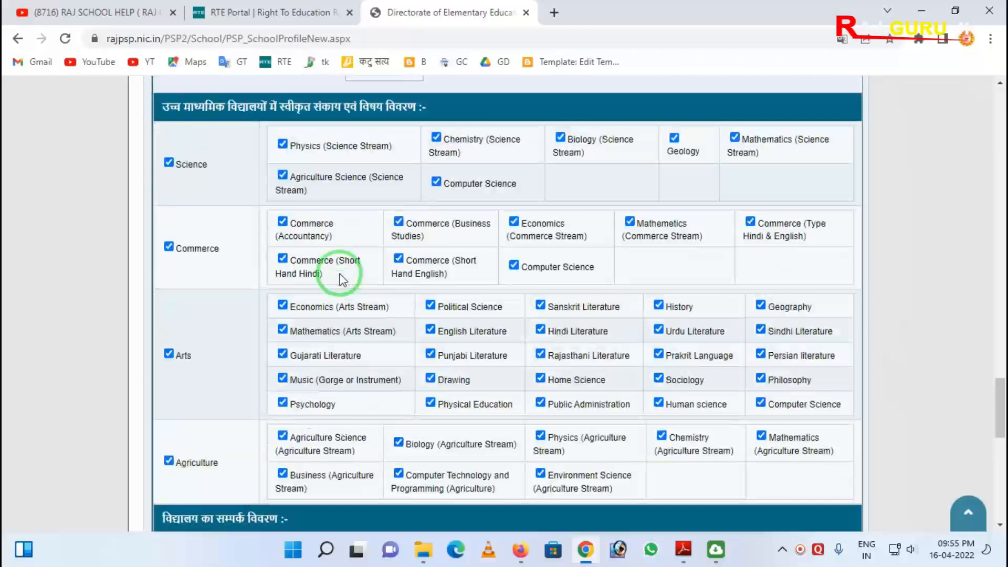
scroll(342, 280, "down", 3)
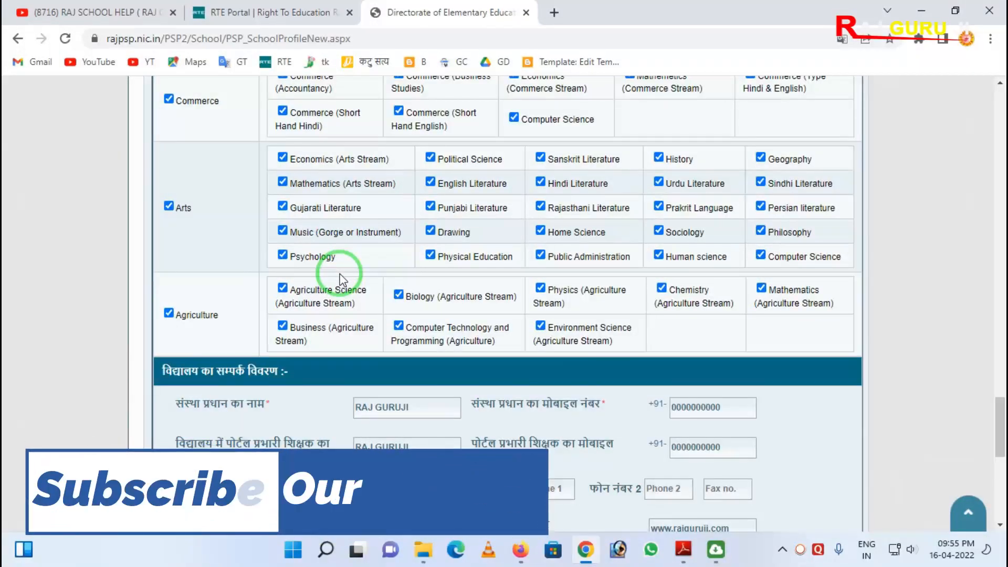
scroll(342, 279, "down", 3)
mouse_move(242, 233)
left_mouse_down()
mouse_move(607, 383)
mouse_move(823, 411)
left_mouse_up()
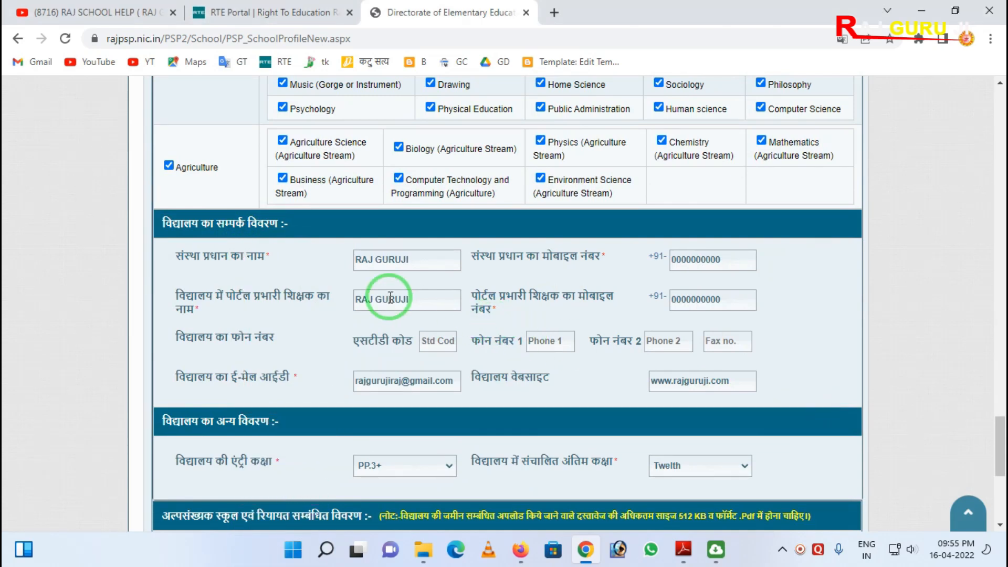
Examine the minority school and concession details, including the land type options for the school building
scroll(377, 295, "down", 3)
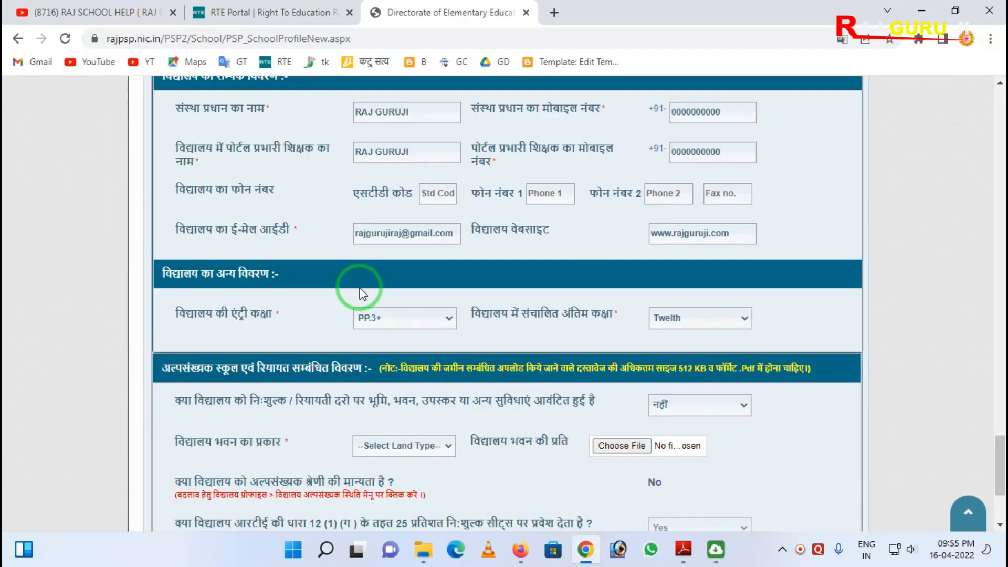
scroll(363, 294, "down", 3)
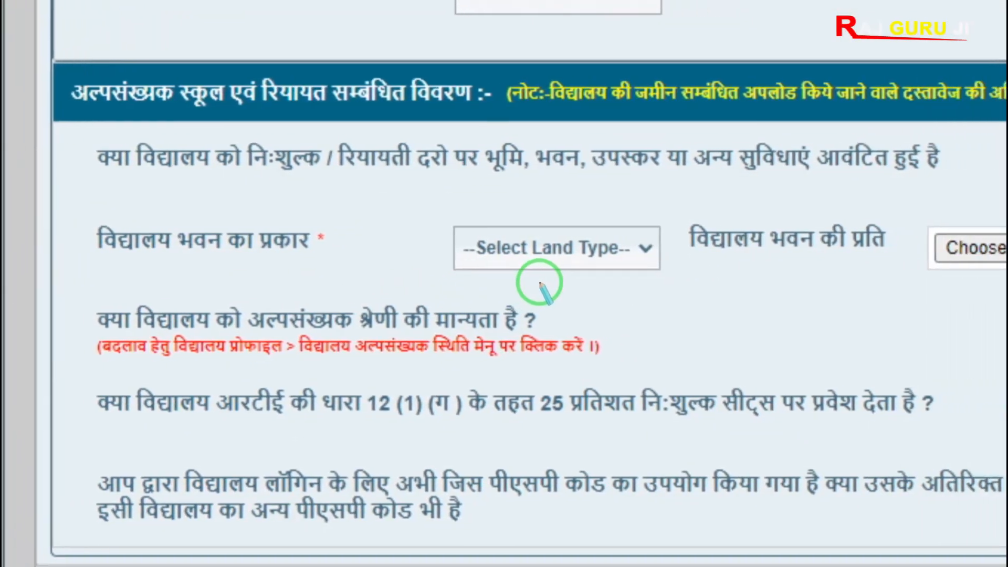
left_click(606, 252)
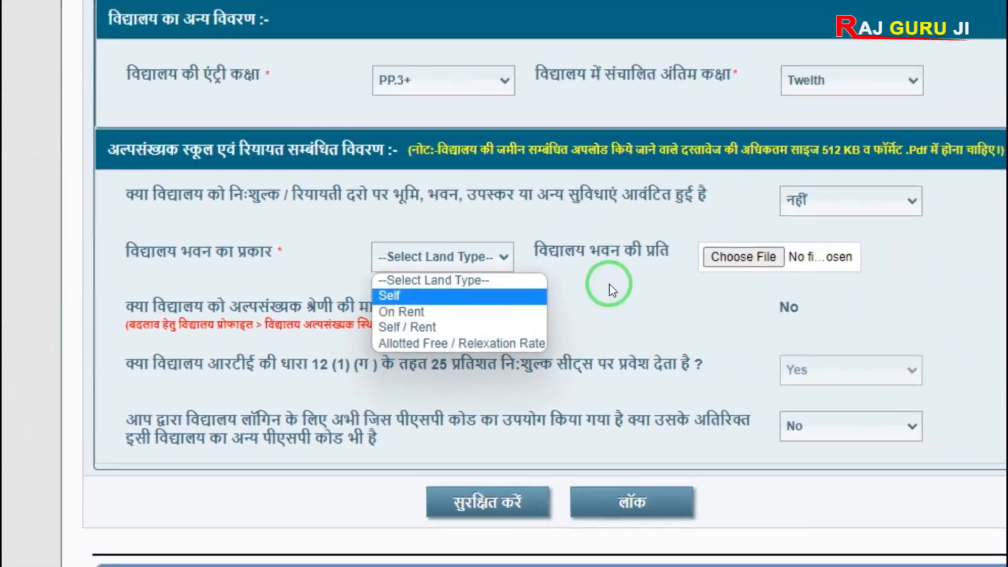
left_click(761, 244)
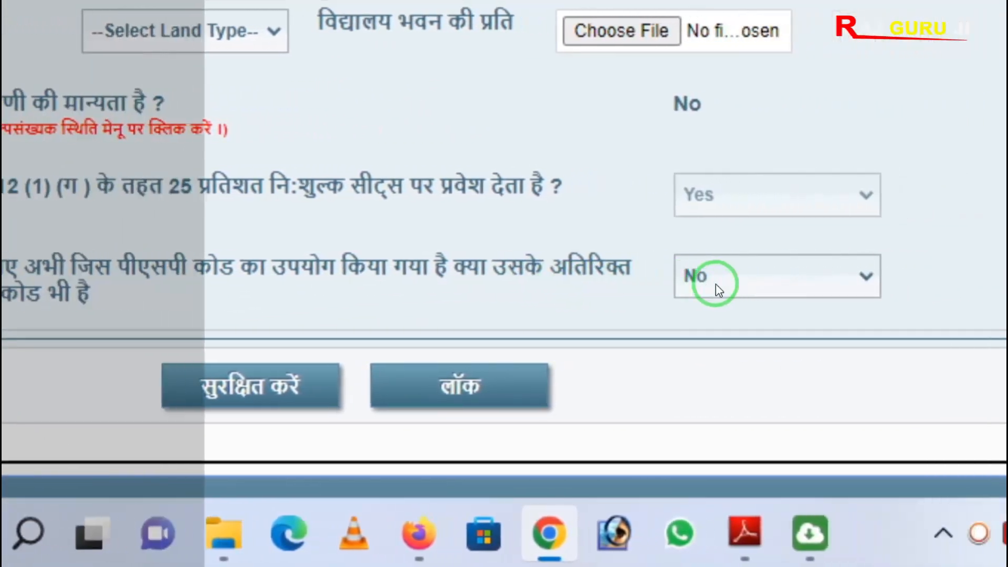
Answer Yes to whether the school has another PSP code and check the entry field for the code being merged and closed
left_click(717, 287)
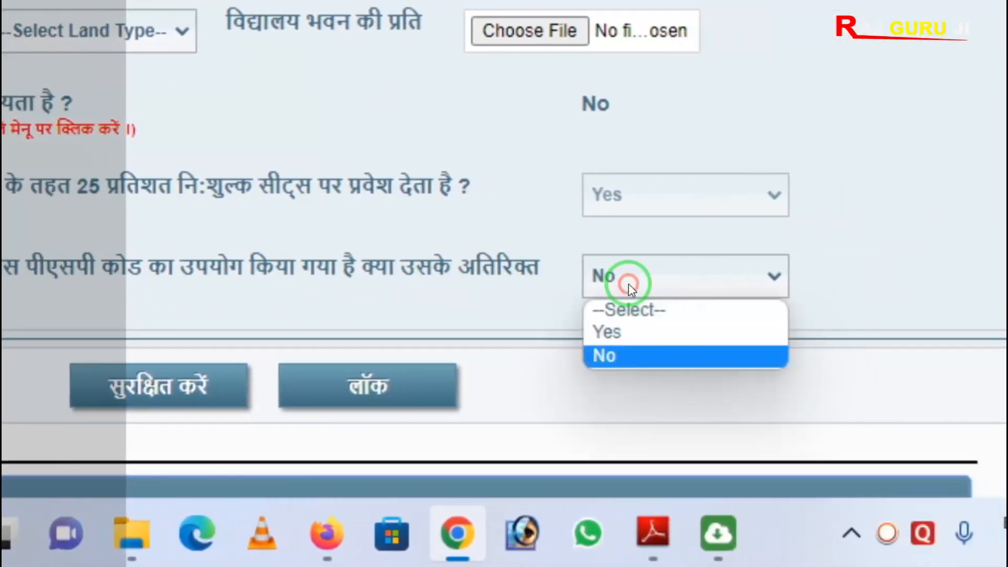
left_click(519, 328)
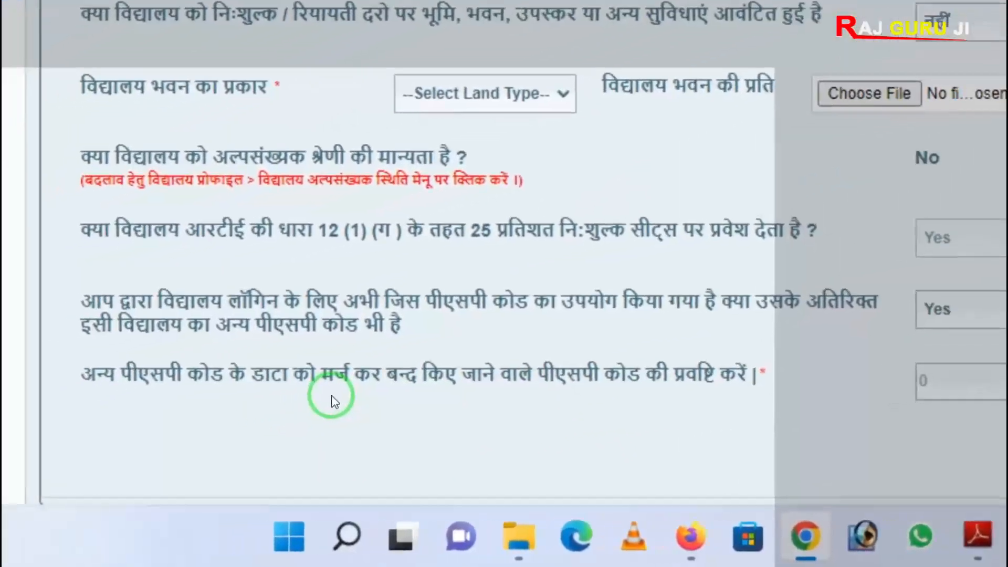
left_click_drag(54, 343, 284, 395)
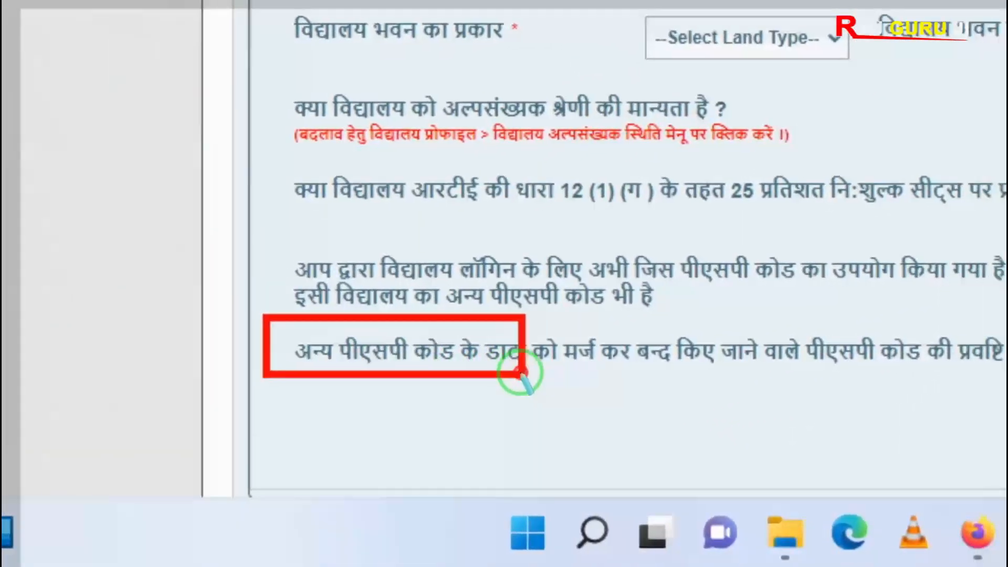
mouse_move(520, 373)
left_mouse_down()
mouse_move(678, 399)
mouse_move(880, 400)
left_mouse_up()
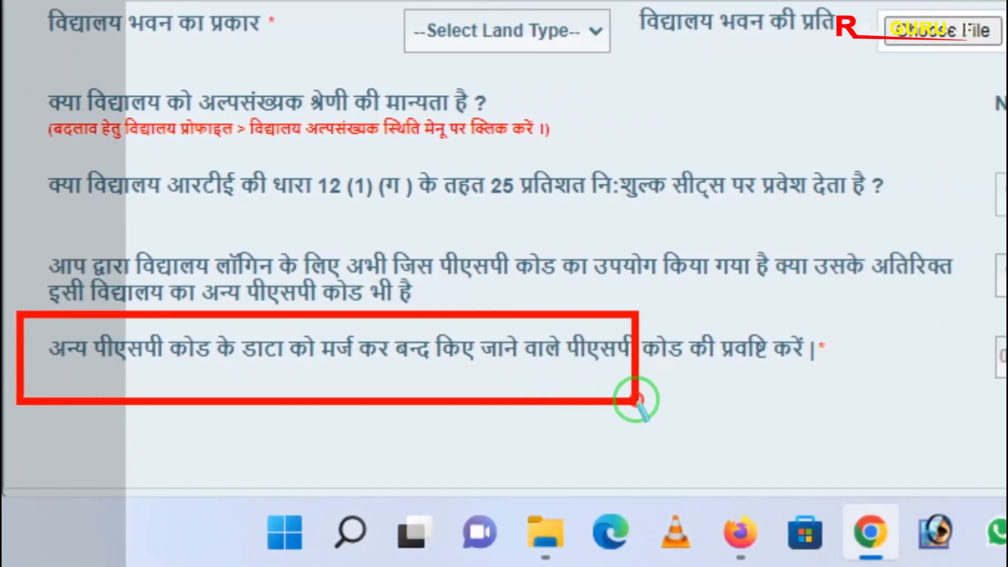
left_click_drag(636, 401, 841, 402)
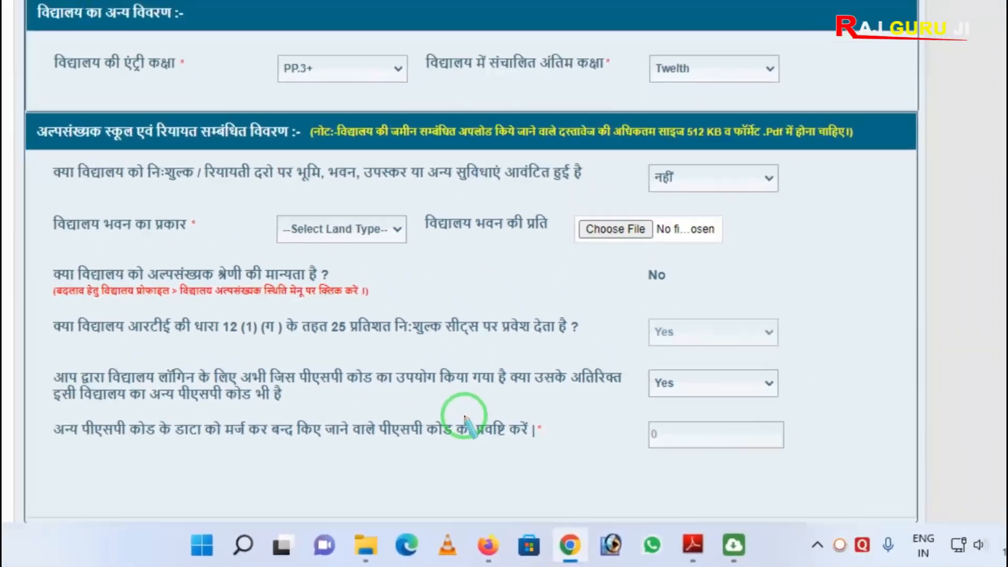
scroll(493, 419, "down", 1)
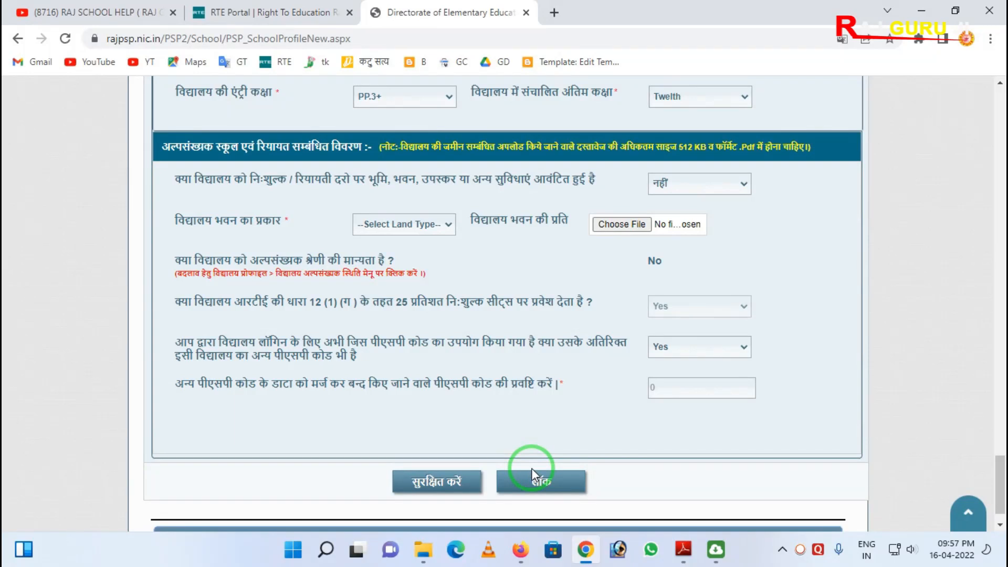
Recheck the completed profile from the contact and class details back to the Hindi-medium recognition details and streams
left_click(532, 468)
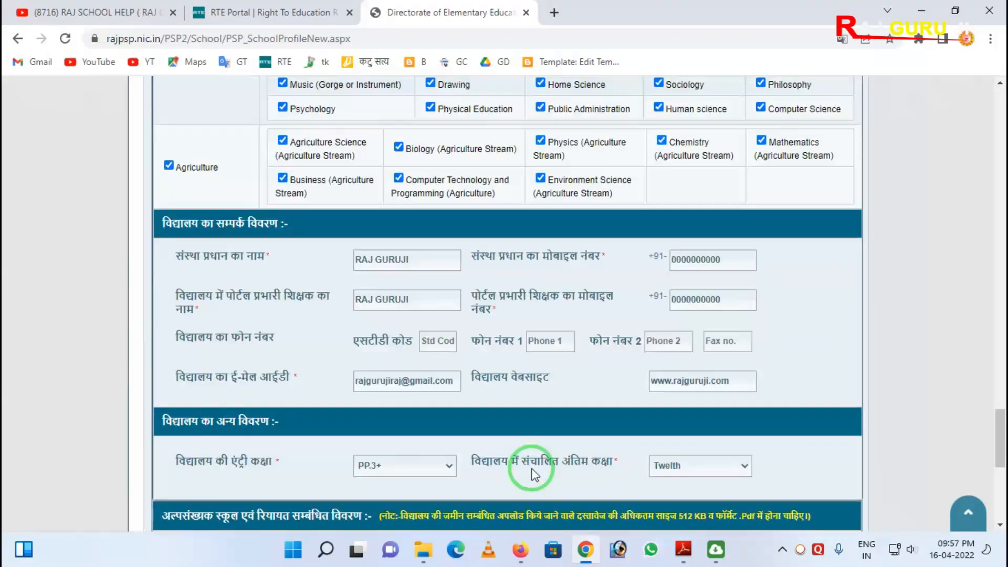
scroll(533, 474, "up", 12)
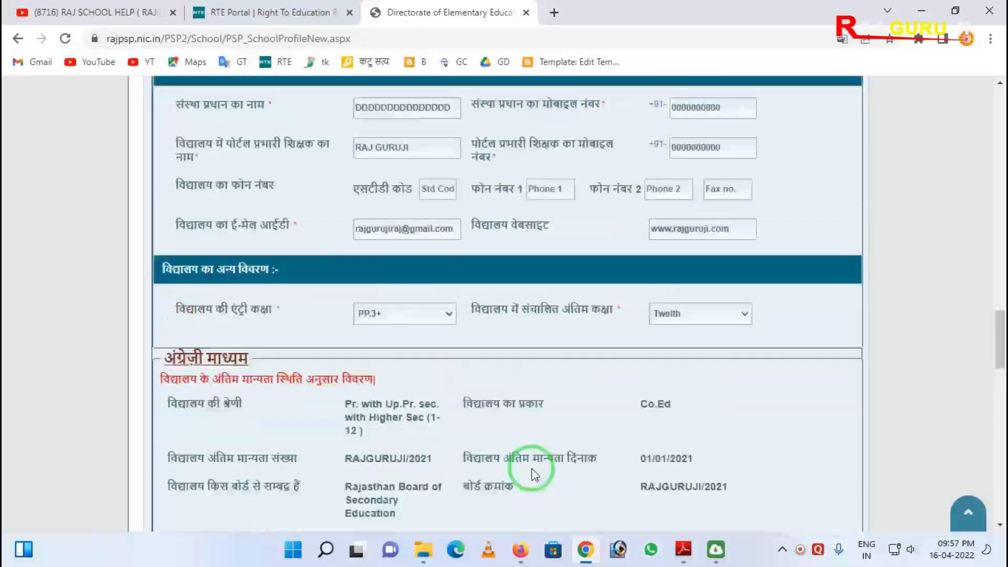
scroll(533, 474, "up", 3)
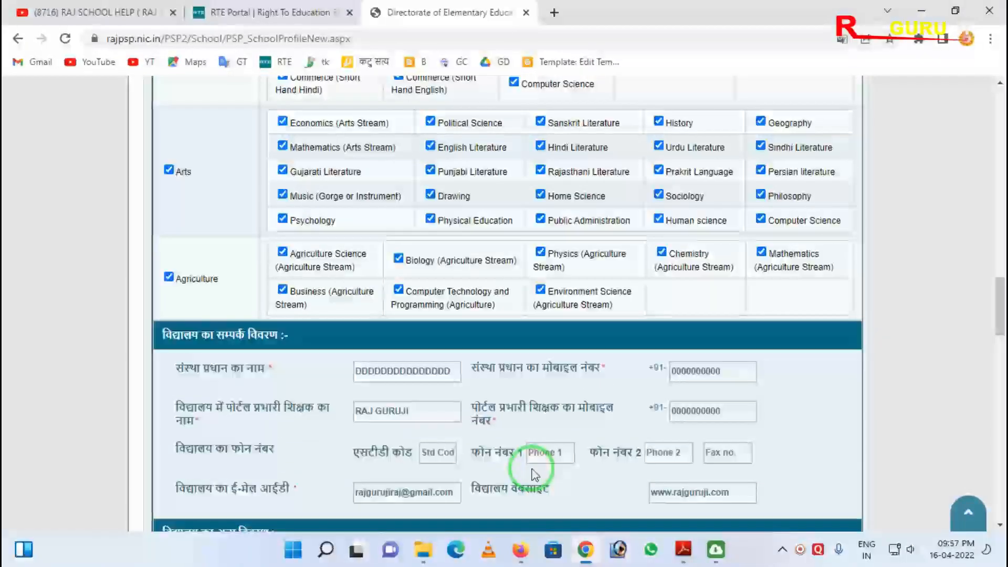
scroll(533, 474, "up", 7)
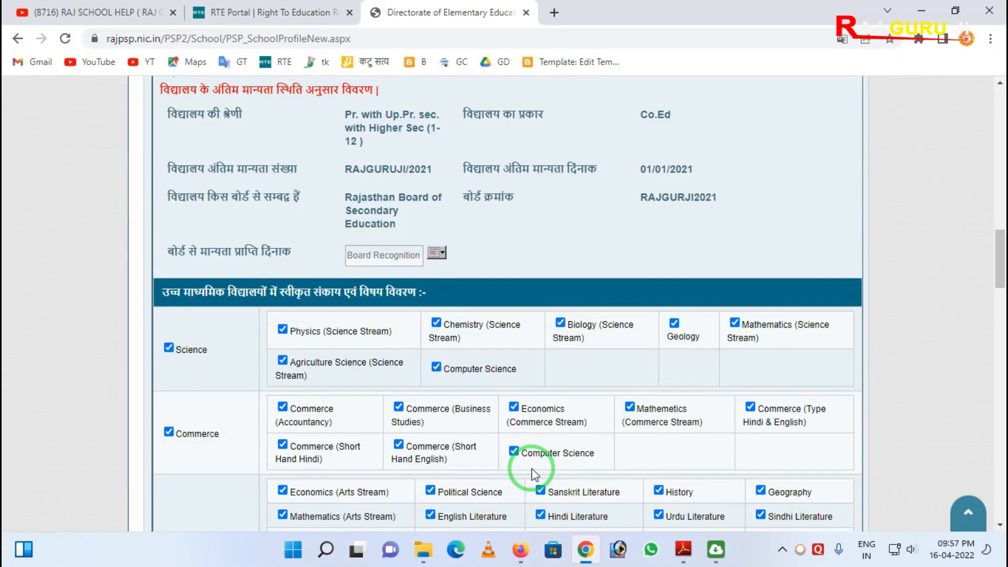
scroll(508, 461, "down", 10)
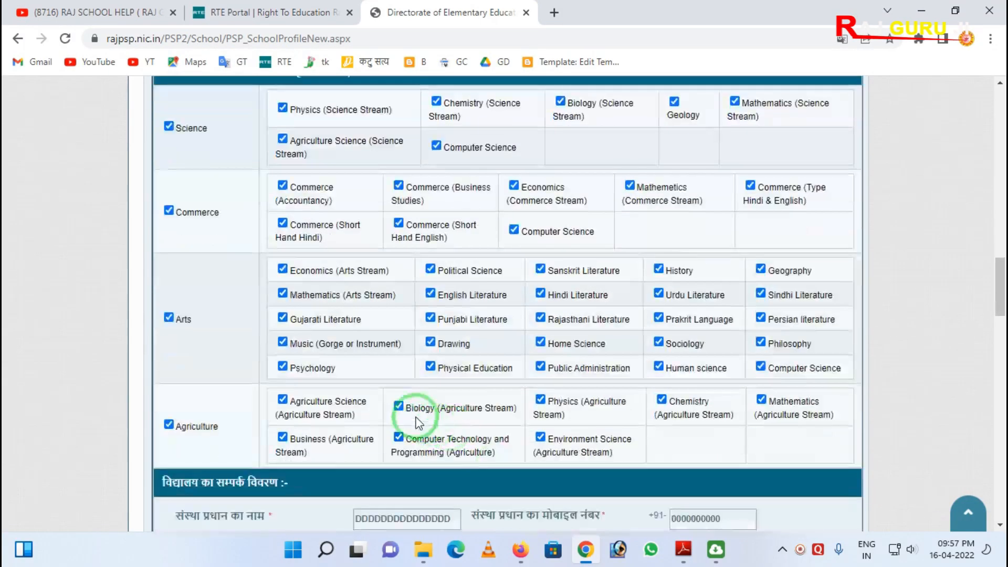
Recheck the profile from the English-medium recognition details to the final PSP code question, and back to the general school information
scroll(388, 409, "down", 18)
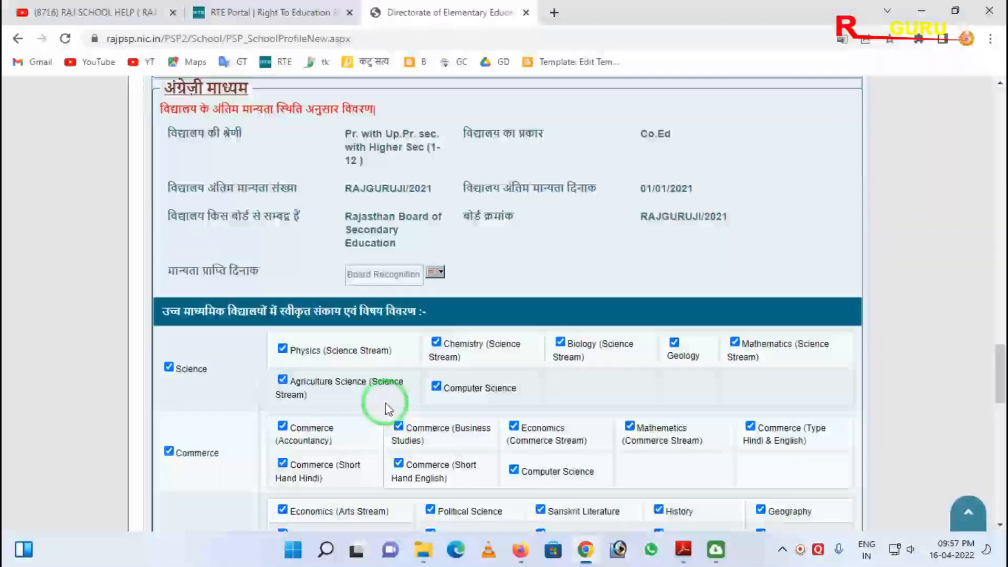
scroll(388, 407, "down", 6)
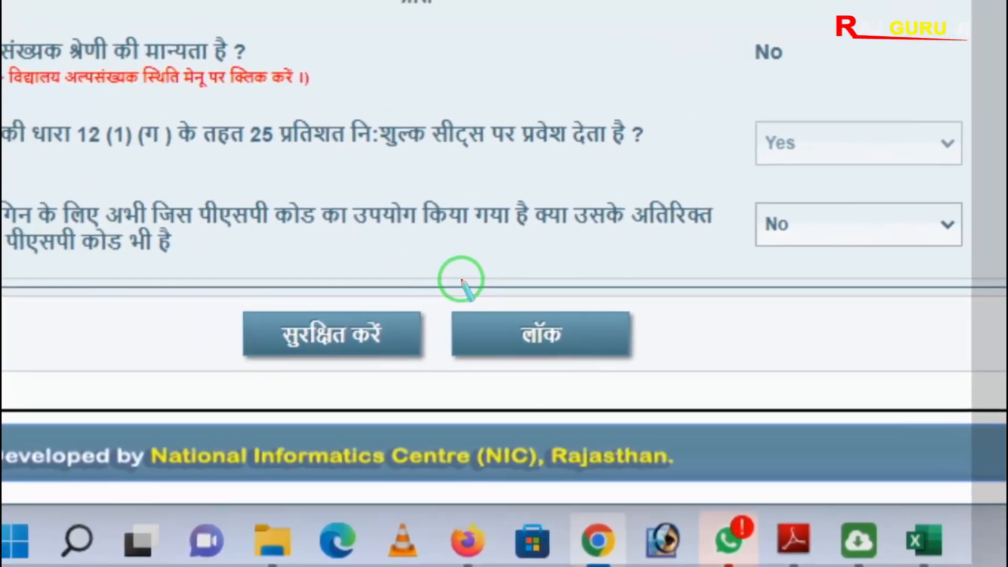
scroll(447, 344, "up", 15)
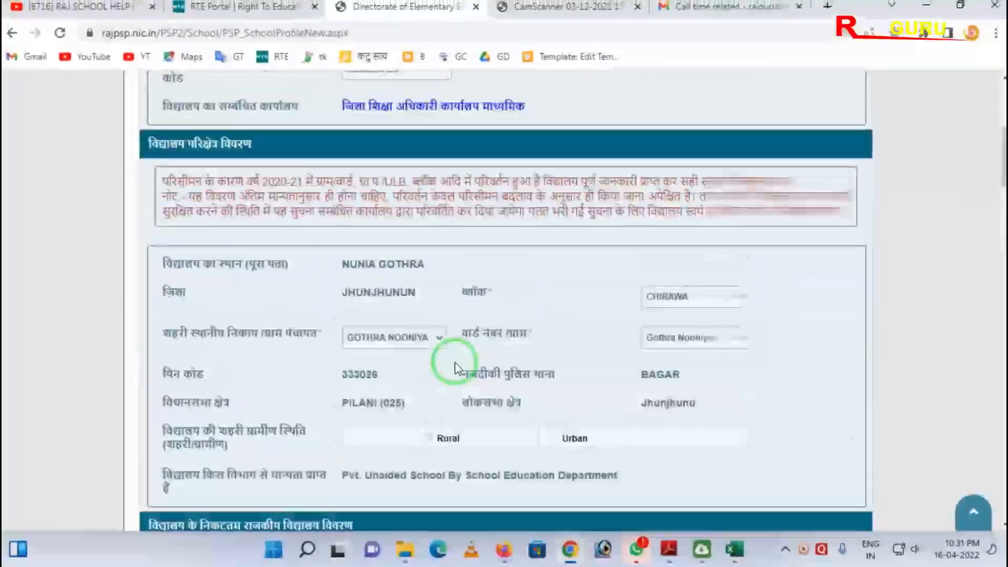
scroll(455, 368, "up", 6)
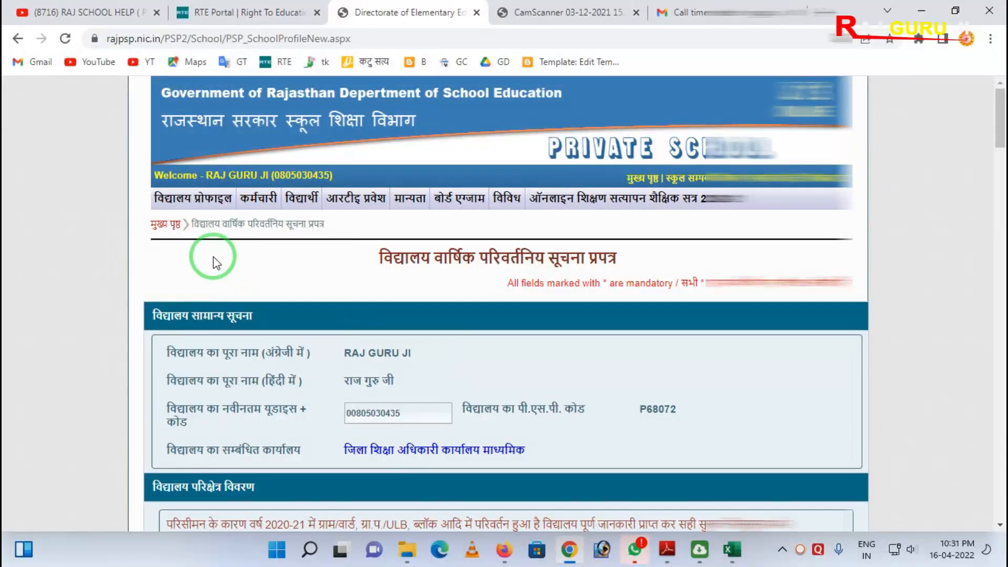
Open the 2021-22 school profile details form and try to lock it
mouse_move(188, 204)
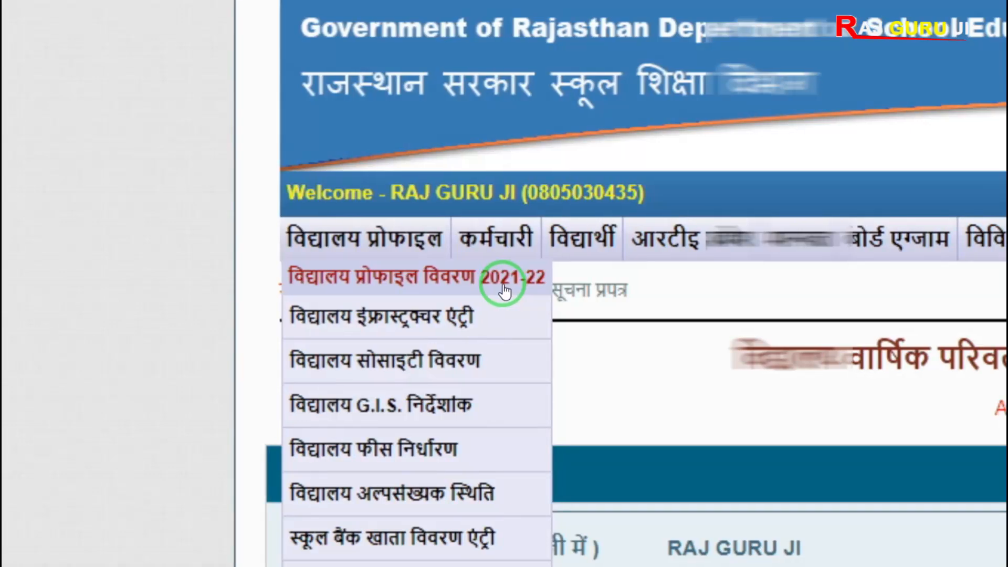
left_click(506, 290)
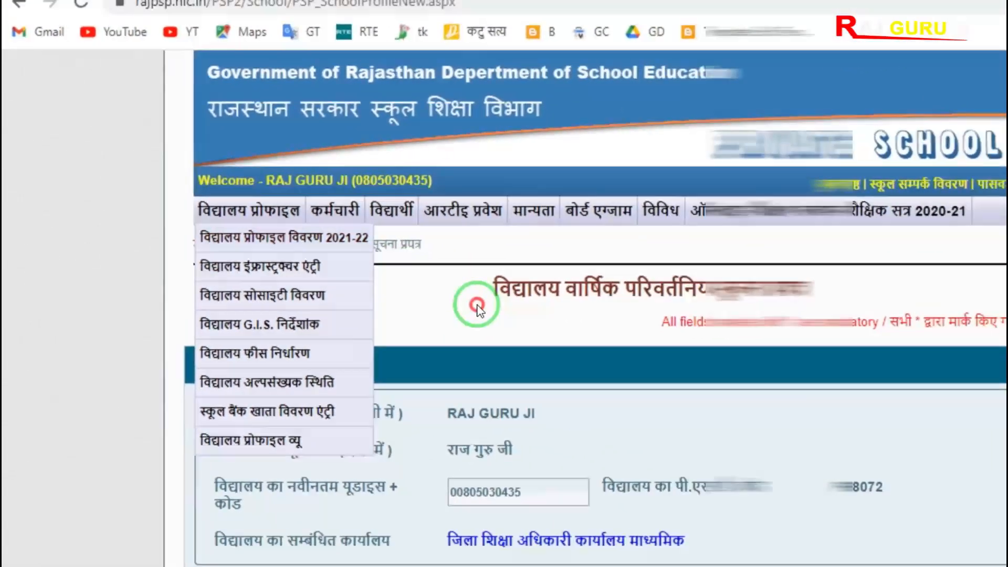
scroll(511, 533, "down", 15)
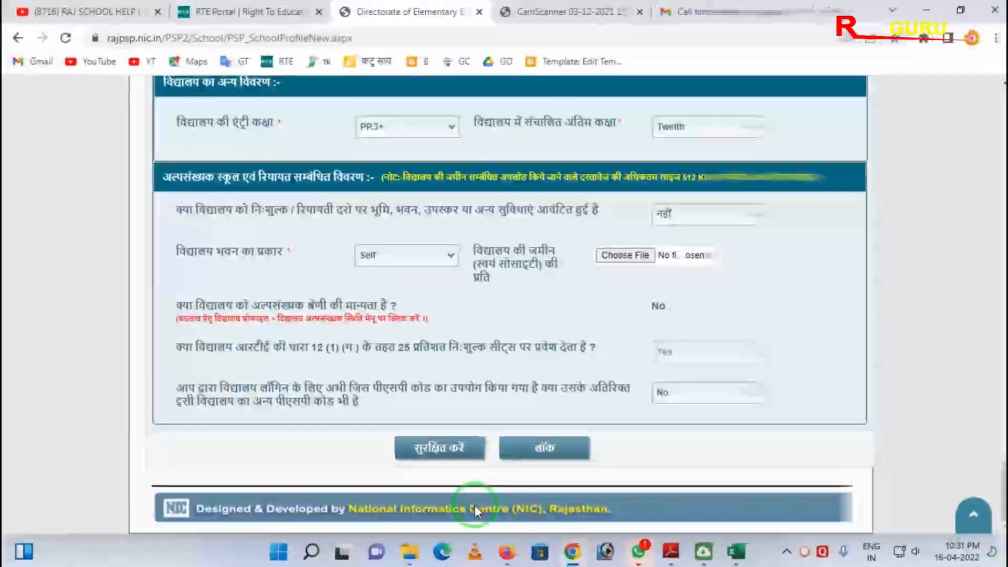
left_click(526, 445)
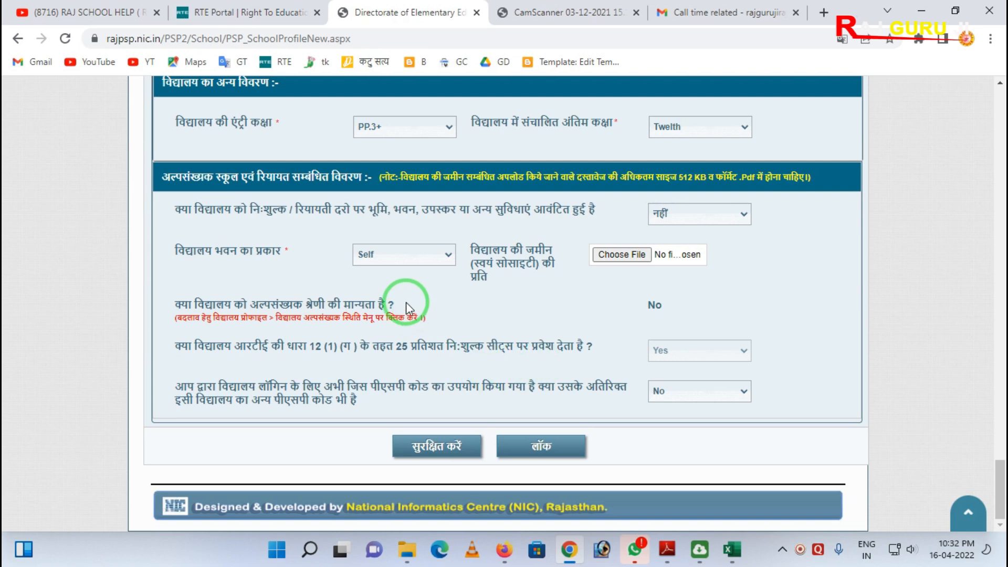
Attach DEMO1.pdf as the copy of the school's own or society land document
left_click(635, 261)
scroll(353, 229, "down", 5)
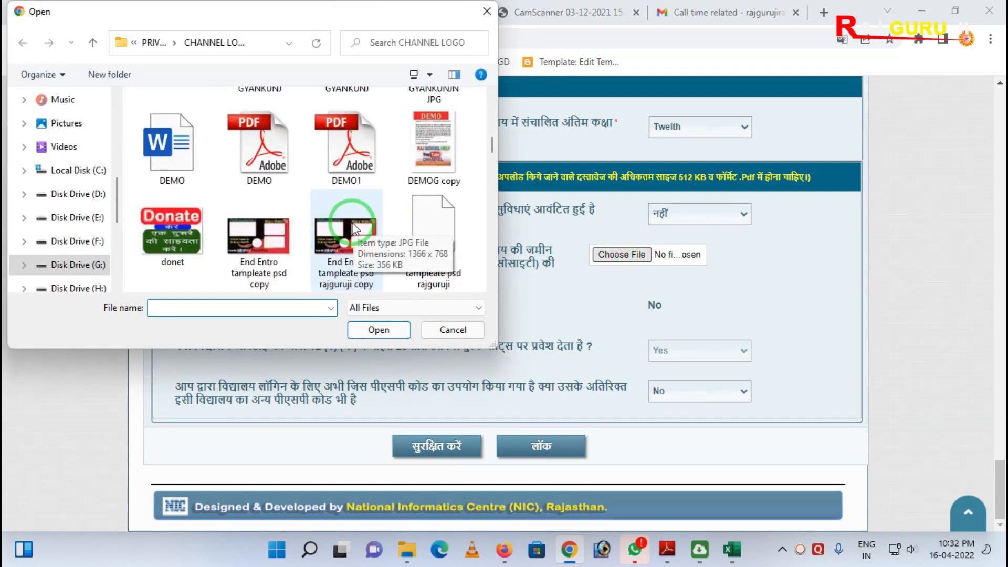
left_click(346, 167)
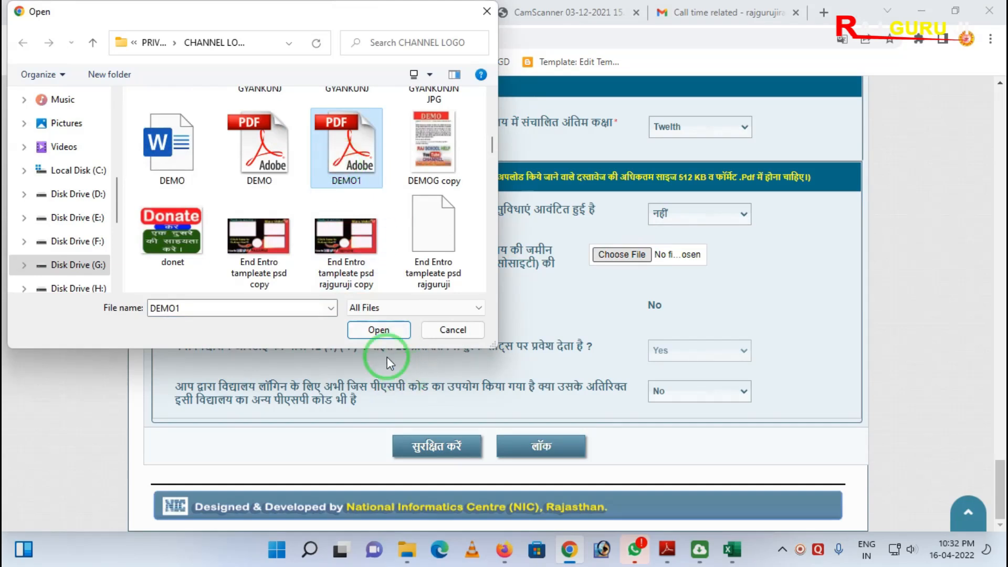
left_click(374, 330)
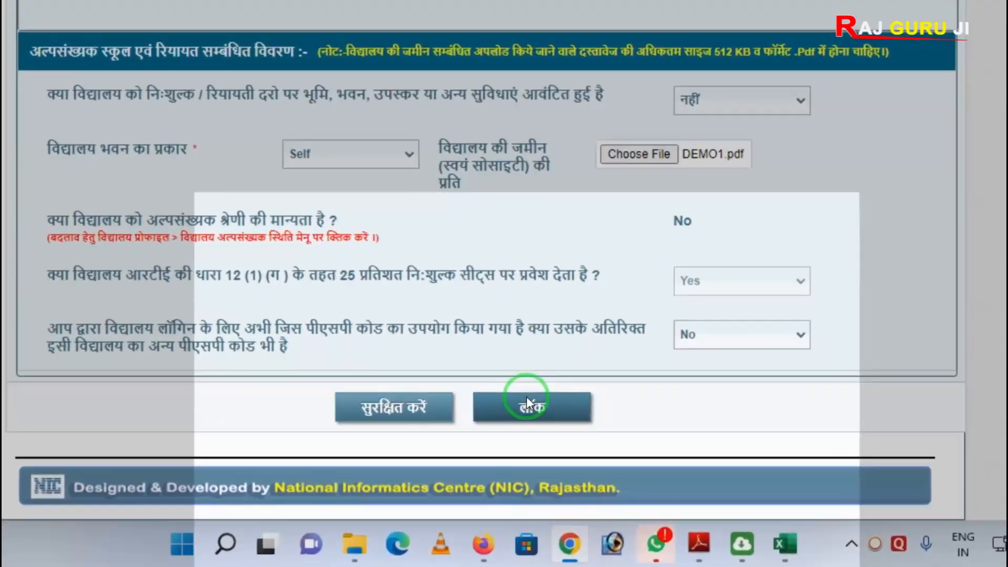
Request locking of the profile, check the school details in the confirmation summary, and cancel the lock
left_click(527, 397)
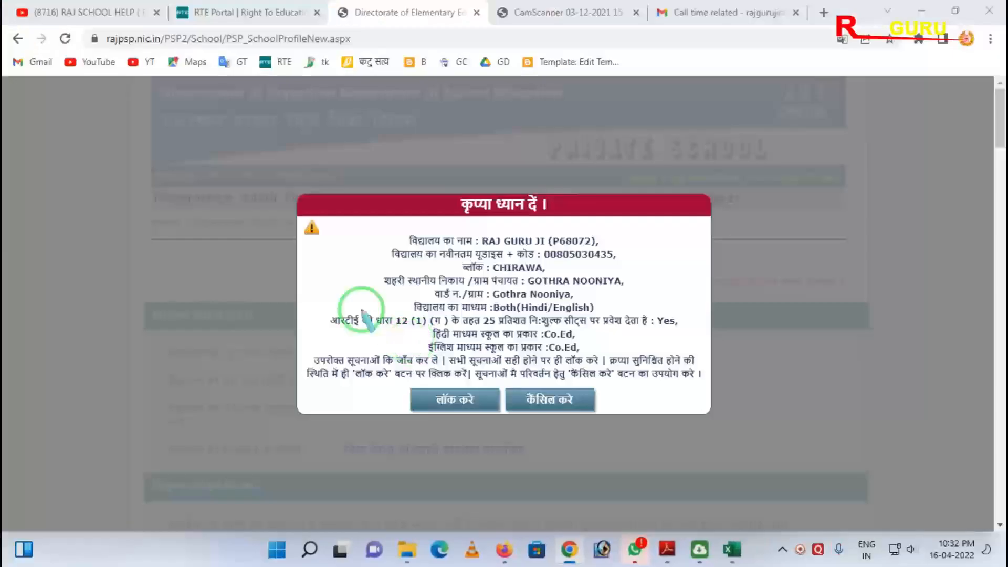
mouse_move(294, 189)
left_mouse_down()
mouse_move(405, 407)
mouse_move(651, 440)
mouse_move(715, 436)
left_mouse_up()
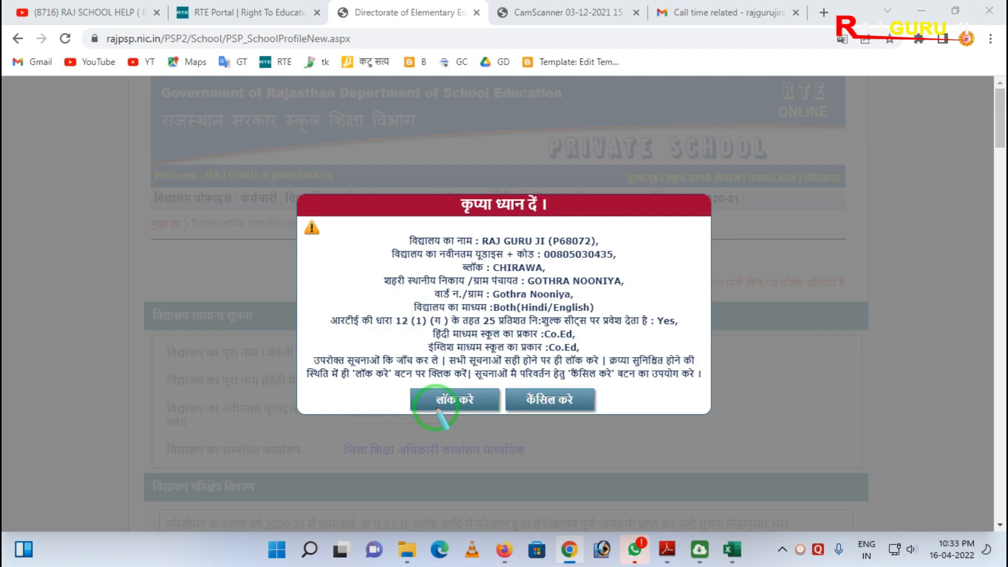
mouse_move(387, 368)
left_mouse_down()
mouse_move(465, 470)
mouse_move(512, 467)
left_mouse_up()
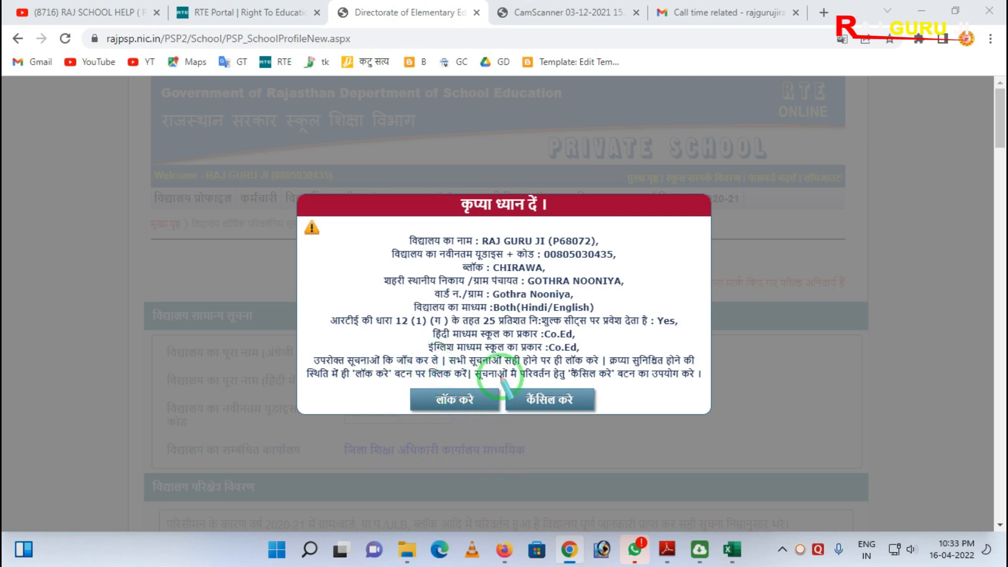
left_click_drag(502, 378, 604, 440)
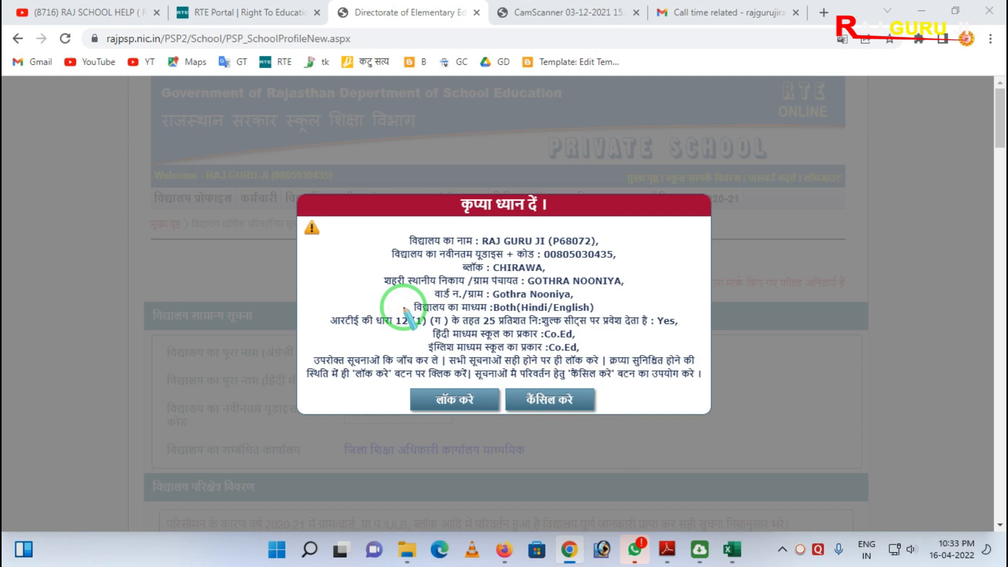
left_click_drag(391, 358, 501, 434)
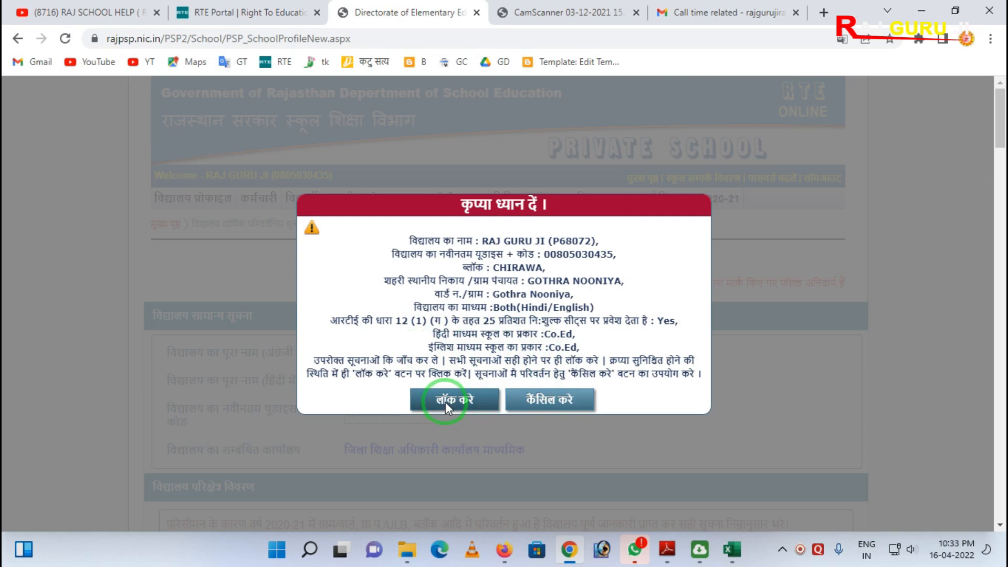
left_click(534, 401)
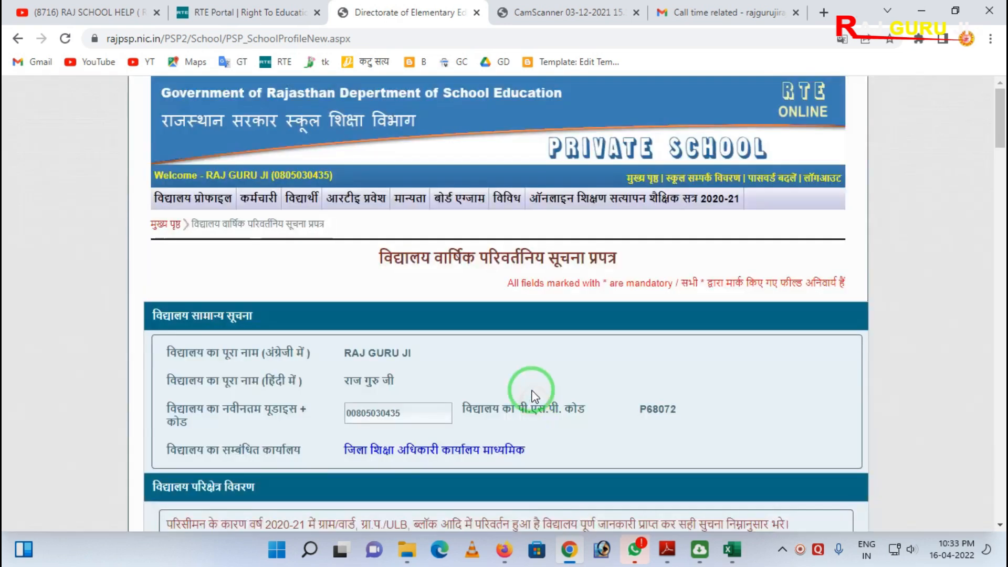